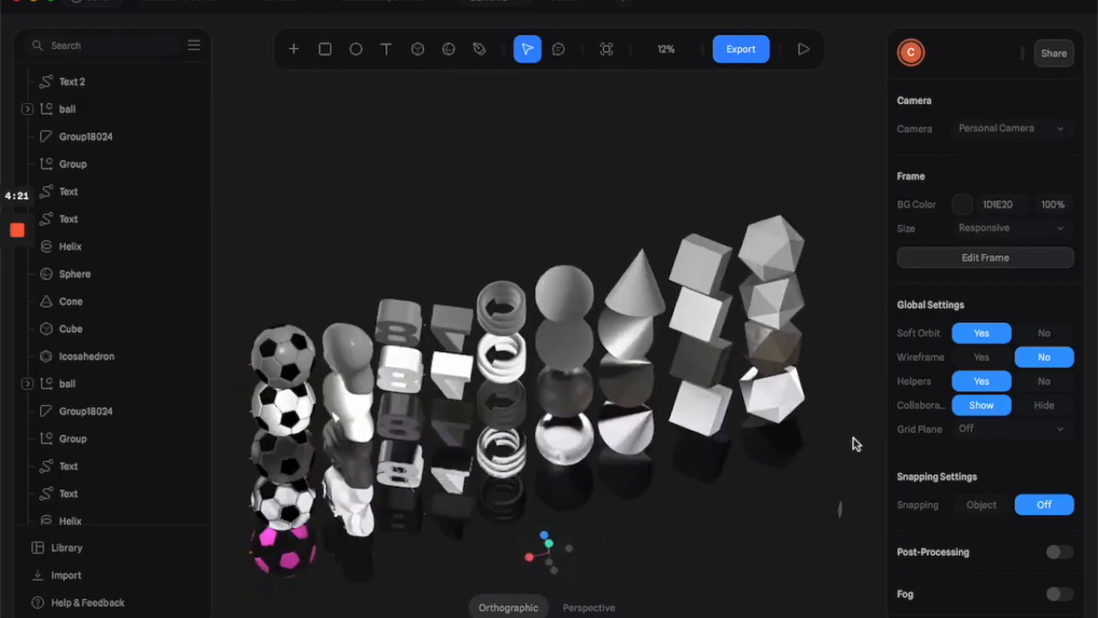
Switch from the grey matcap scene to the coloured one and examine its purple, blue, green, yellow and red rows
drag(249, 279, 444, 282)
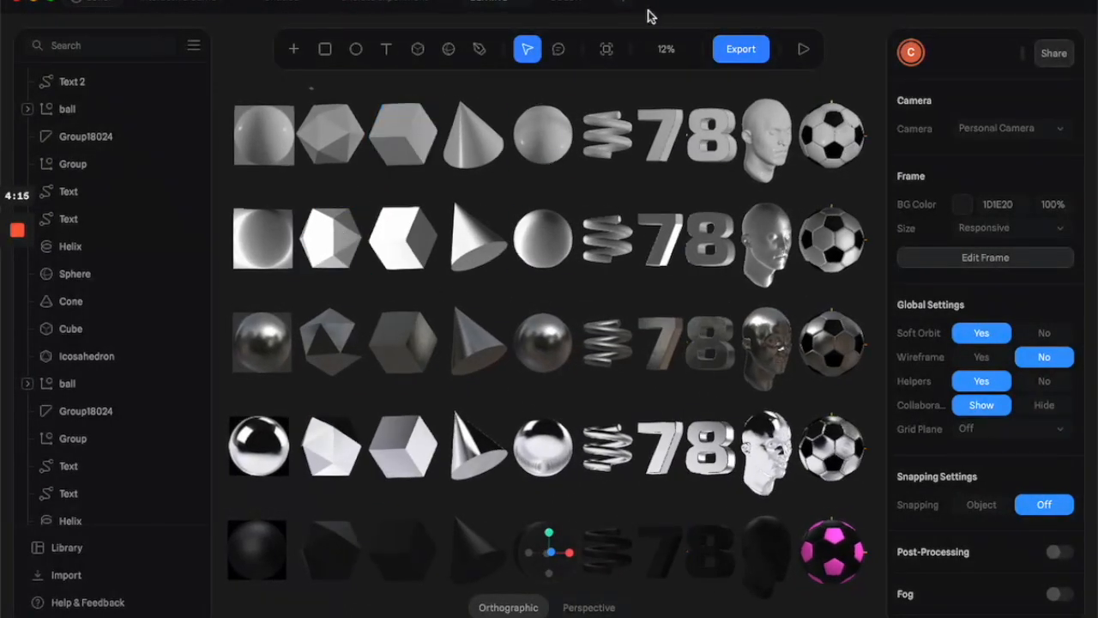
click(566, 4)
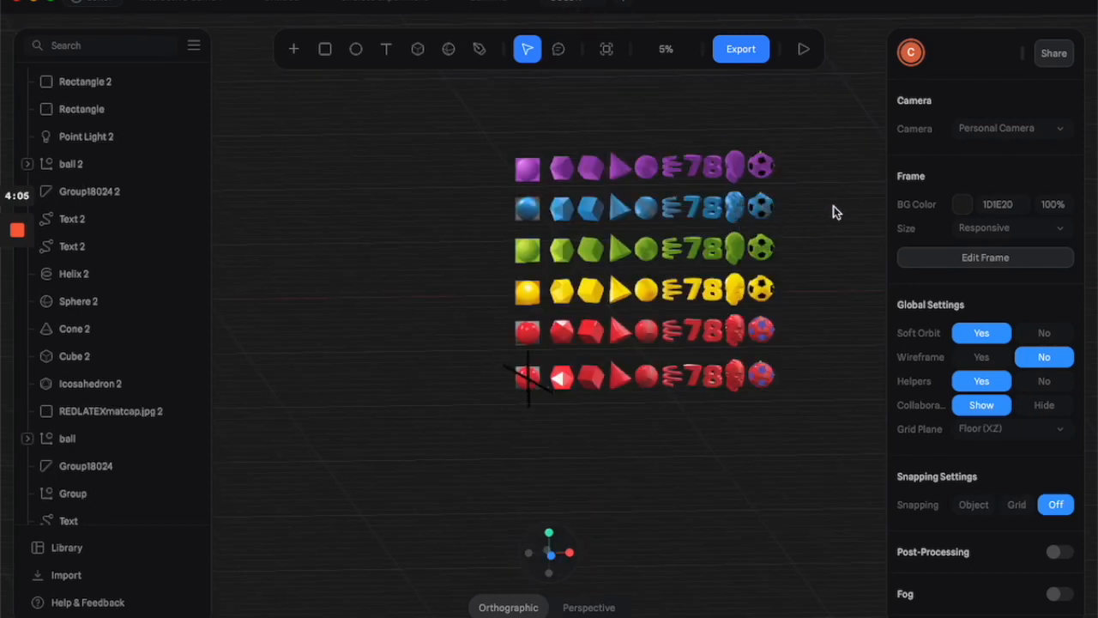
scroll(830, 203, down, 3)
scroll(831, 203, up, 5)
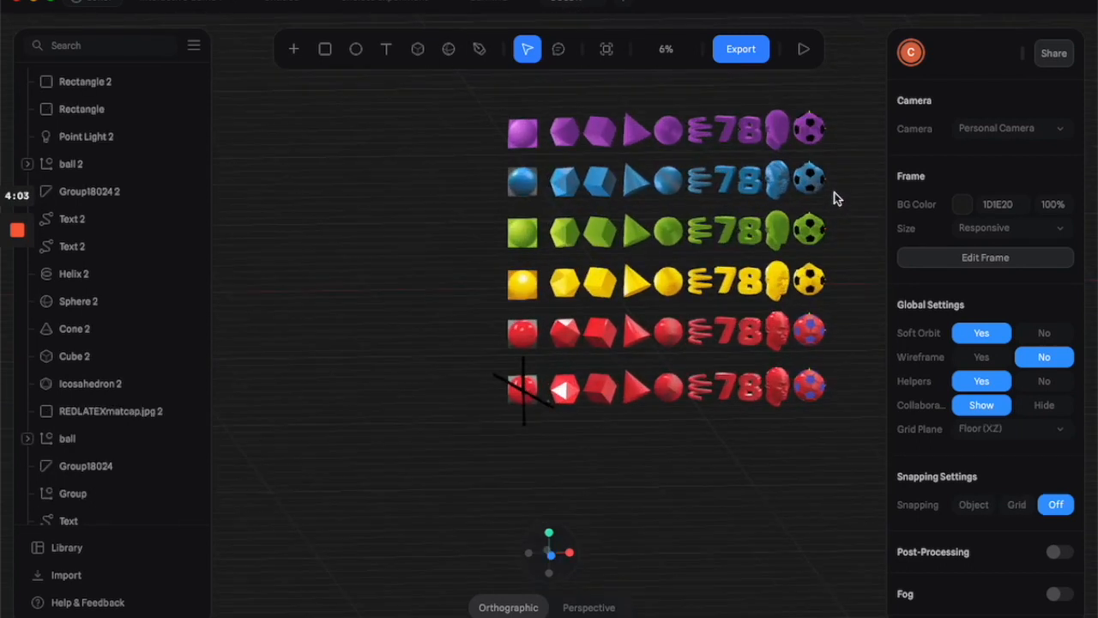
scroll(821, 203, down, 3)
scroll(726, 220, up, 5)
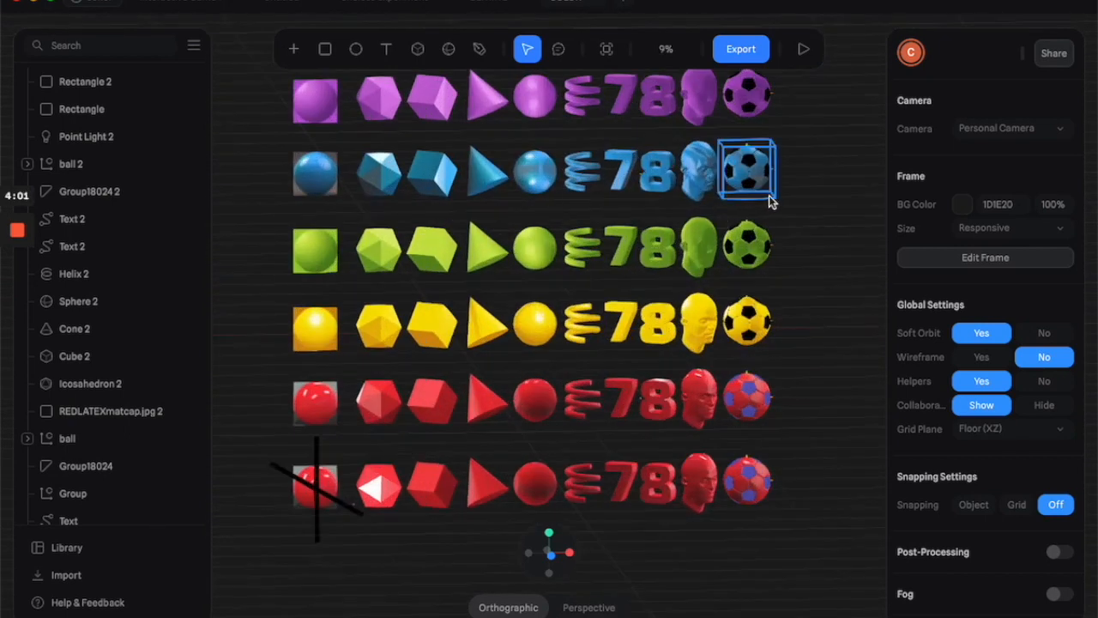
scroll(771, 201, up, 3)
scroll(775, 202, down, 2)
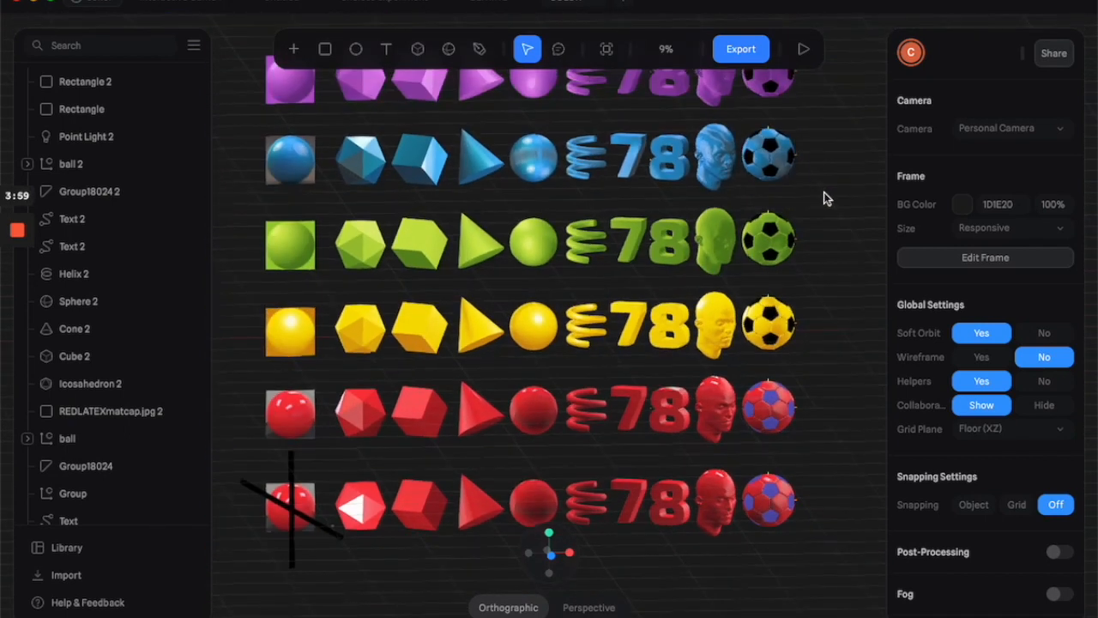
middle_drag(824, 193, 905, 262)
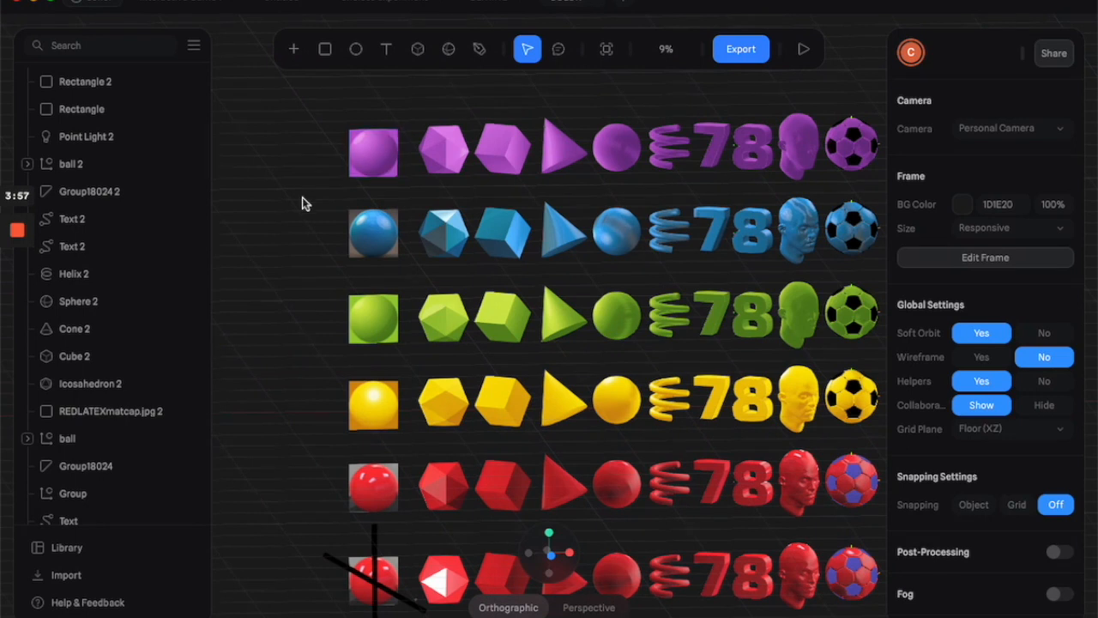
scroll(344, 205, up, 3)
scroll(343, 204, up, 3)
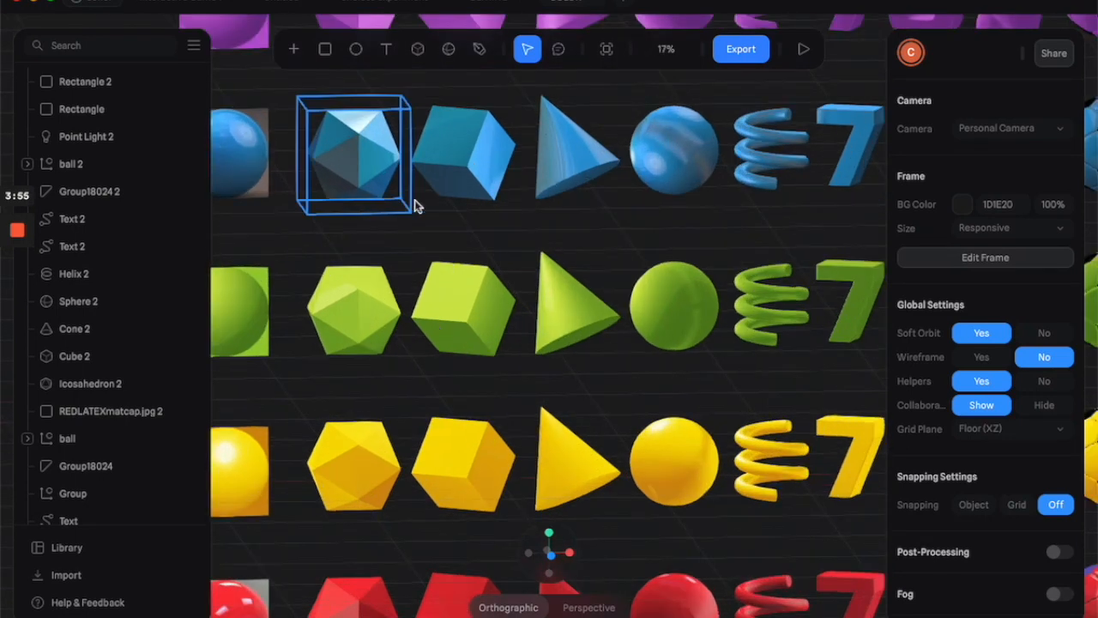
middle_drag(593, 243, 736, 523)
drag(737, 524, 725, 427)
scroll(725, 427, down, 1)
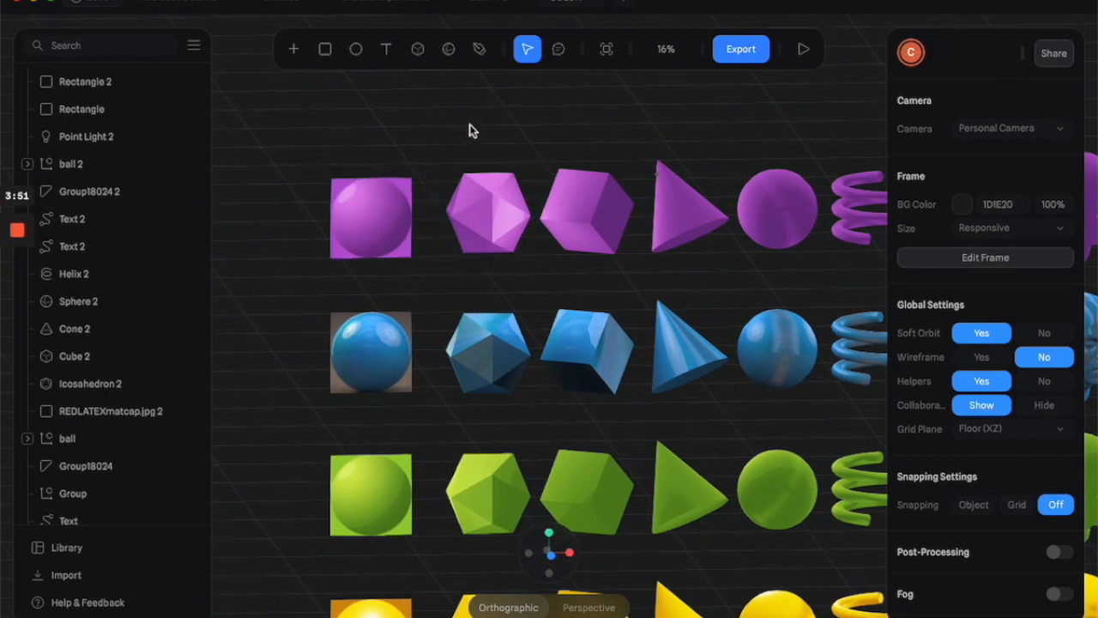
Examine the blue matcap source image up close and compare its reflections with the neighbouring blue icosahedron
scroll(343, 211, up, 4)
scroll(436, 233, up, 2)
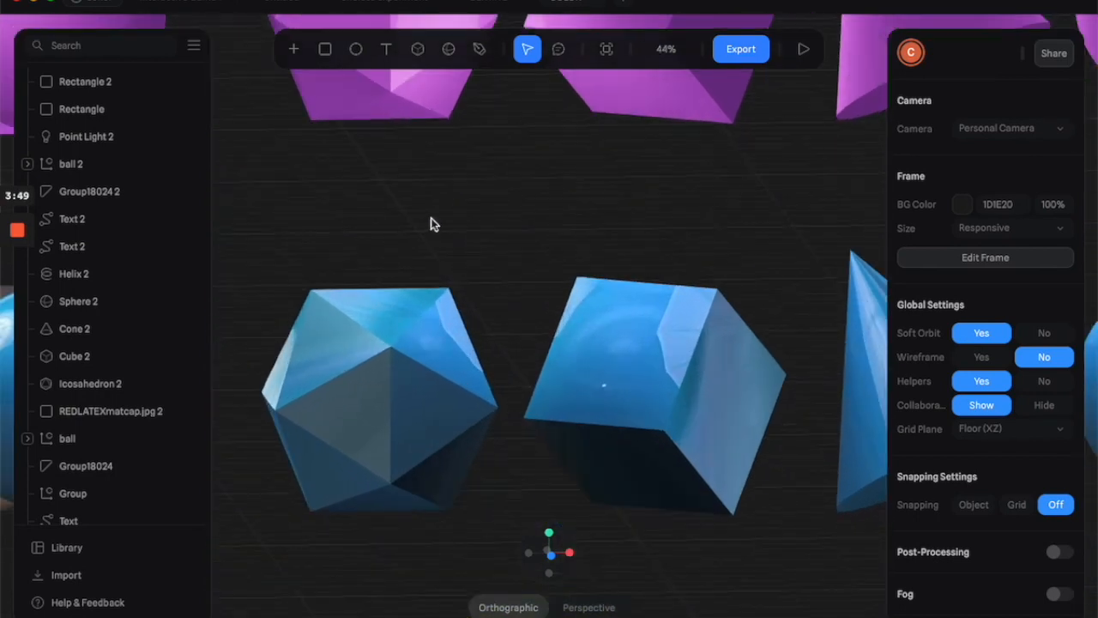
middle_drag(432, 223, 768, 169)
click(398, 316)
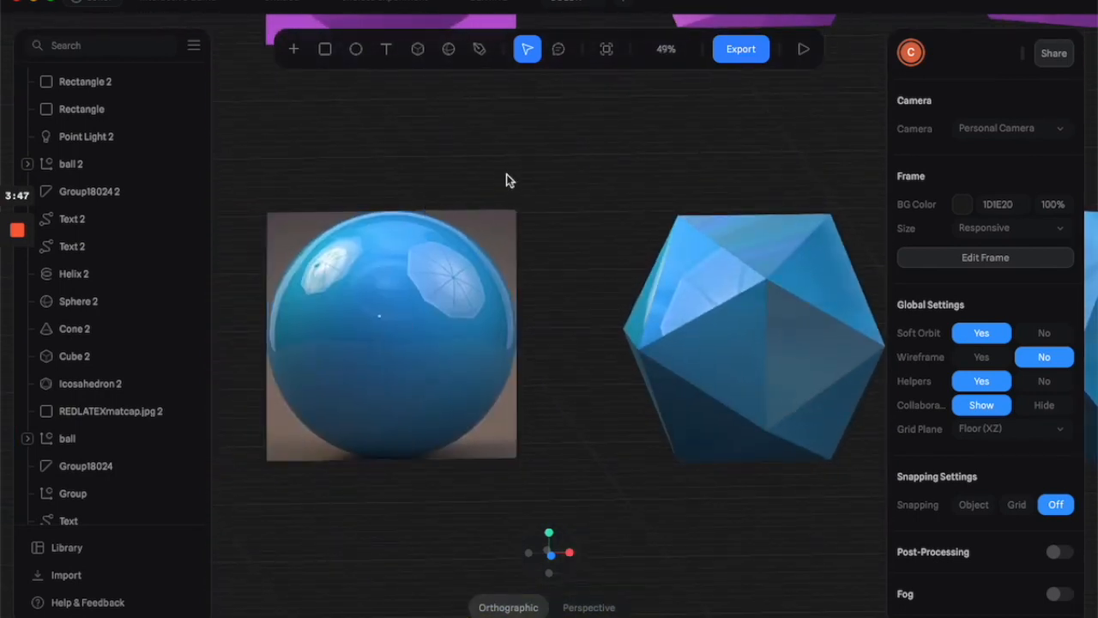
scroll(490, 258, down, 2)
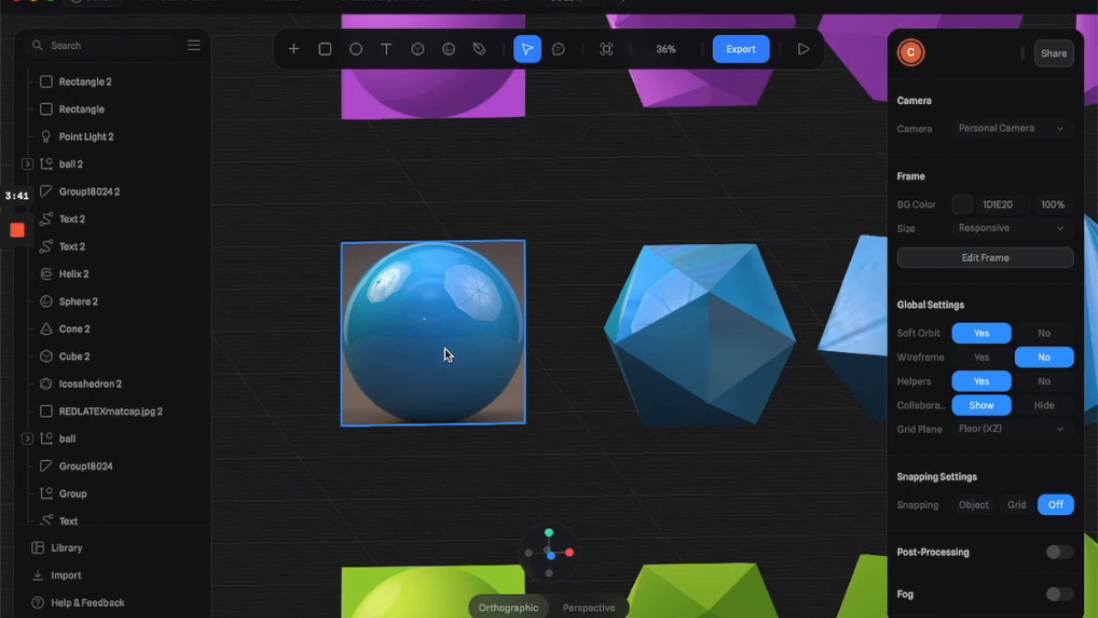
scroll(451, 358, up, 1)
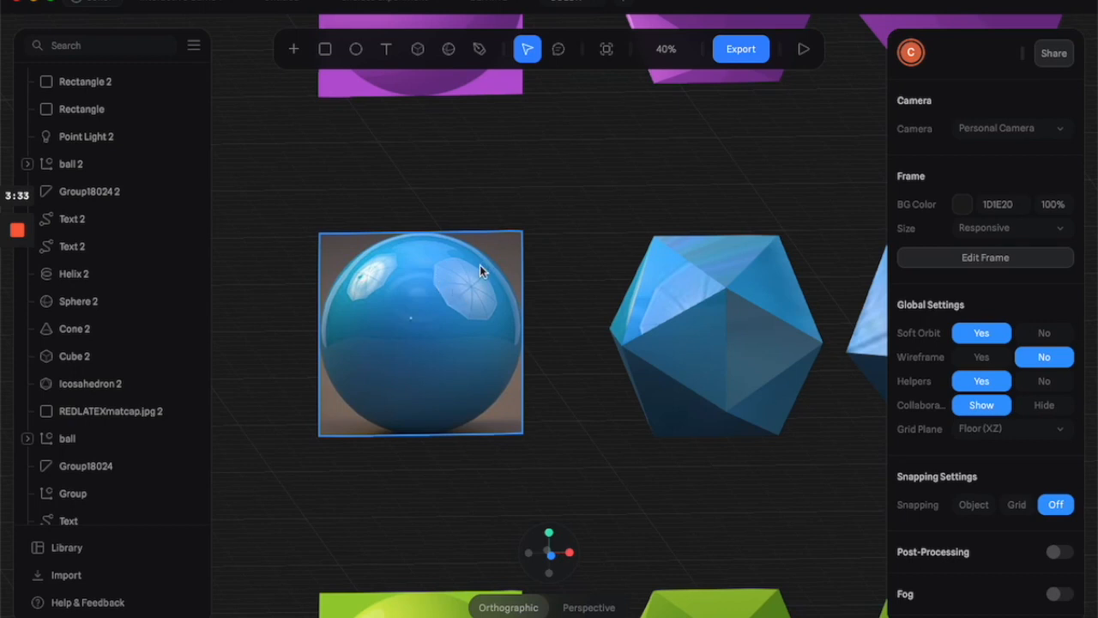
scroll(491, 247, up, 1)
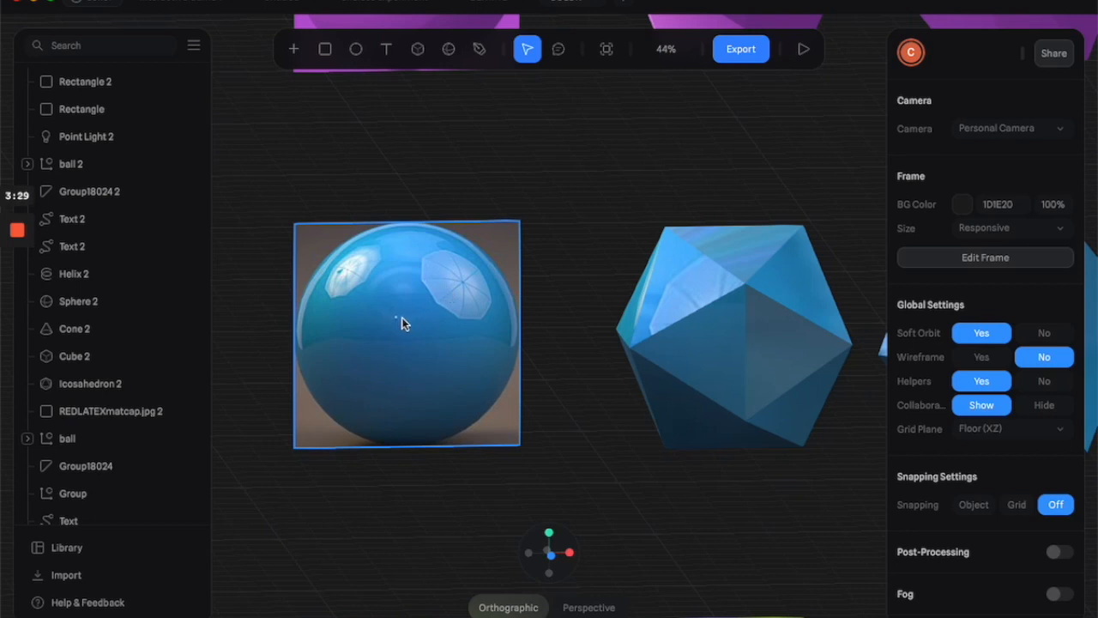
click(585, 289)
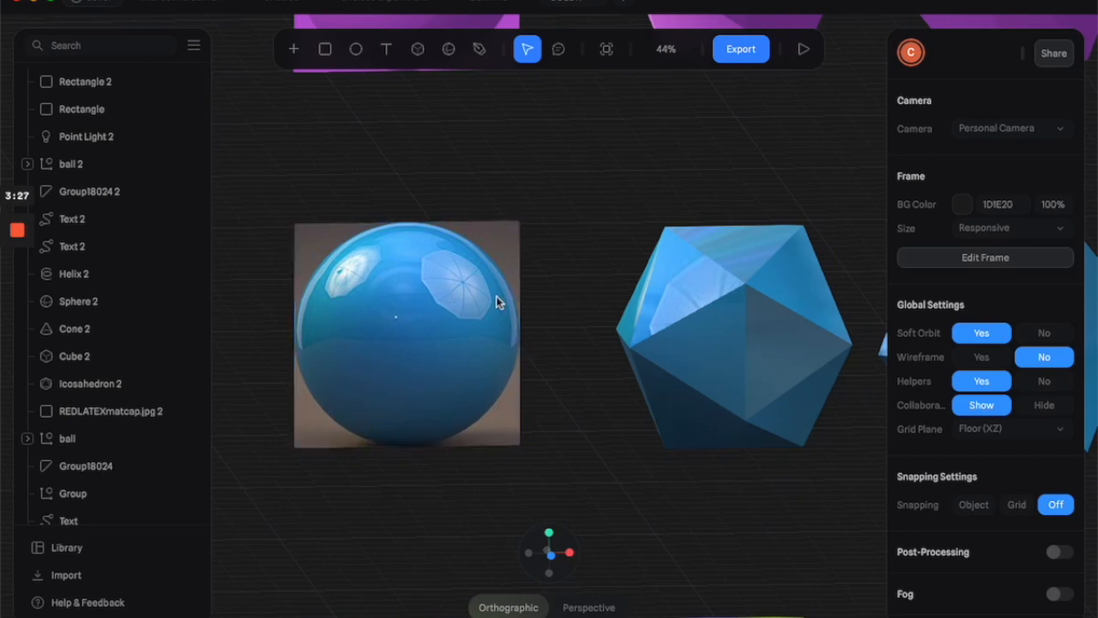
scroll(496, 296, down, 1)
click(388, 297)
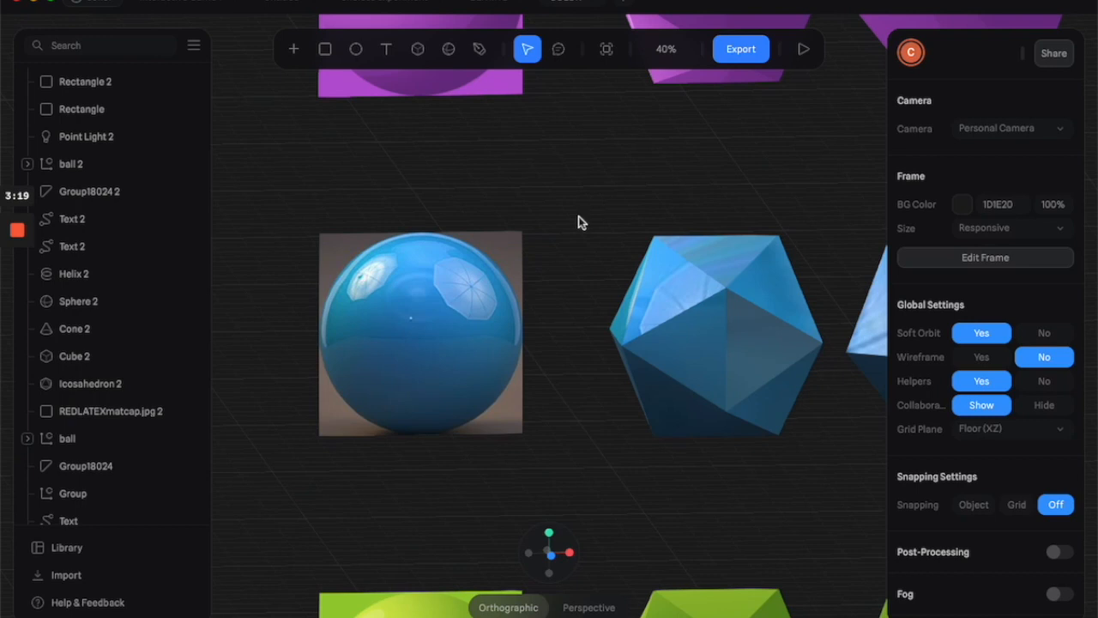
Add a new material layer to the purple icosahedron and set its type to Outline
scroll(578, 184, up, 2)
scroll(579, 184, down, 3)
middle_drag(579, 185, 578, 521)
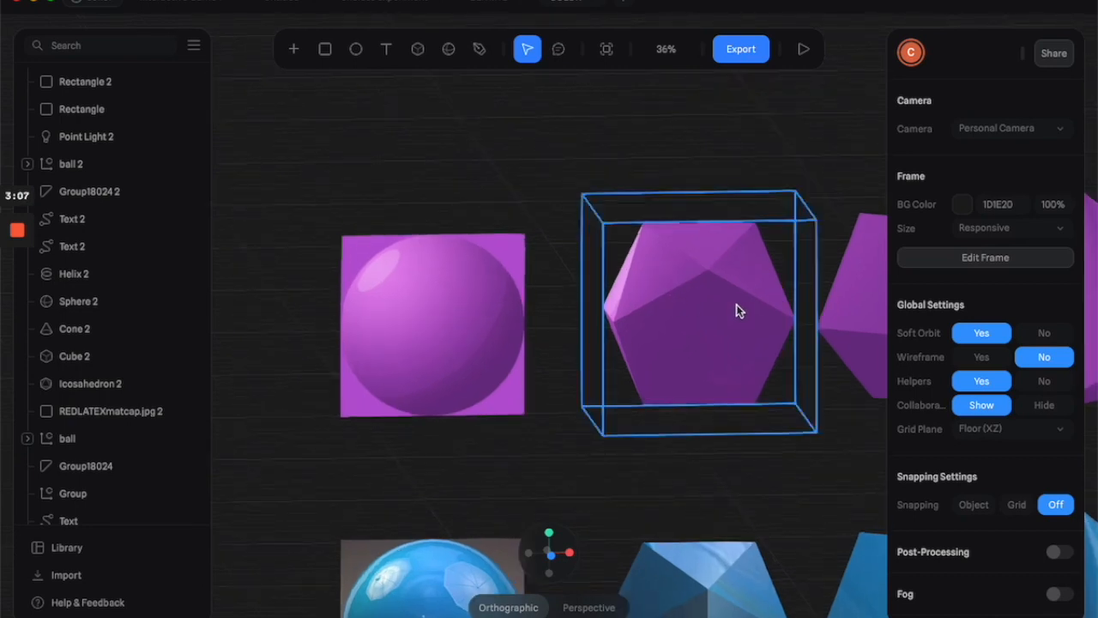
click(760, 325)
scroll(1034, 455, down, 5)
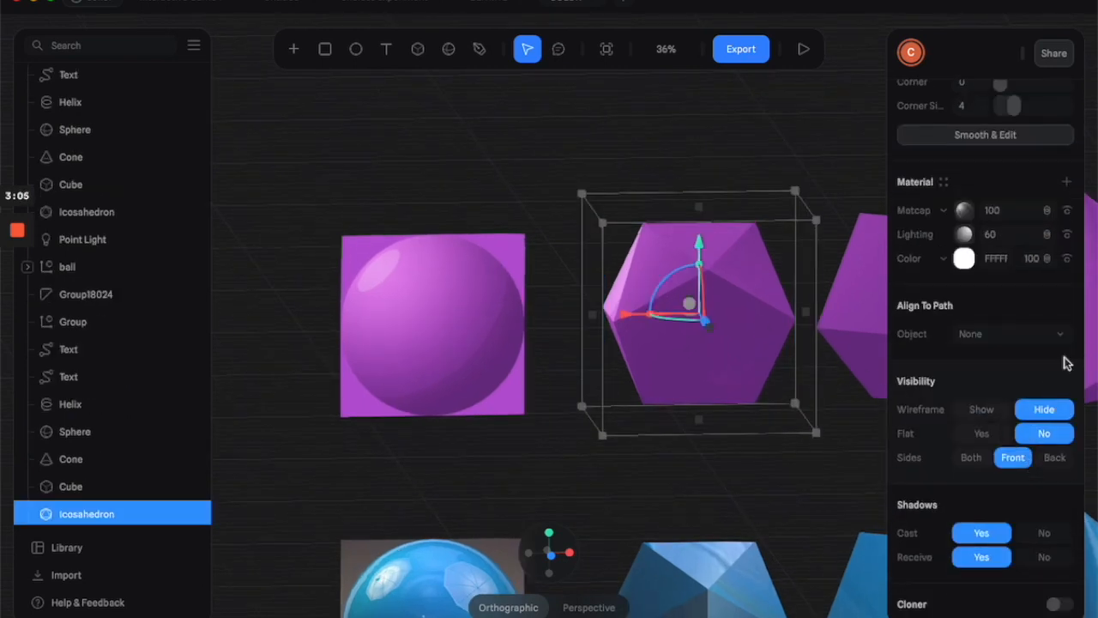
click(1067, 184)
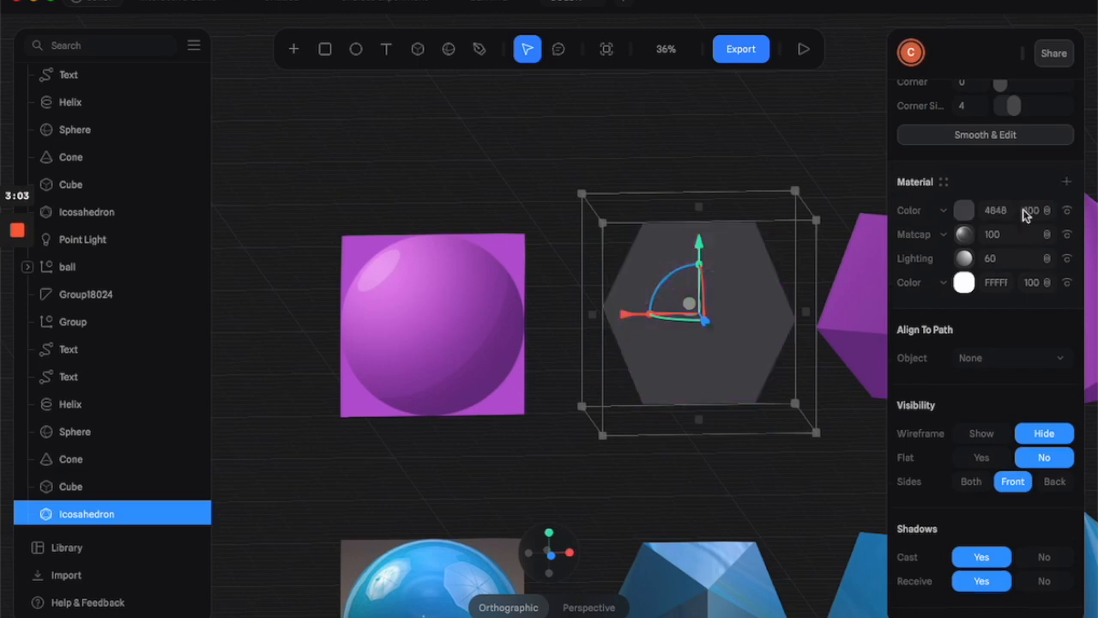
click(946, 217)
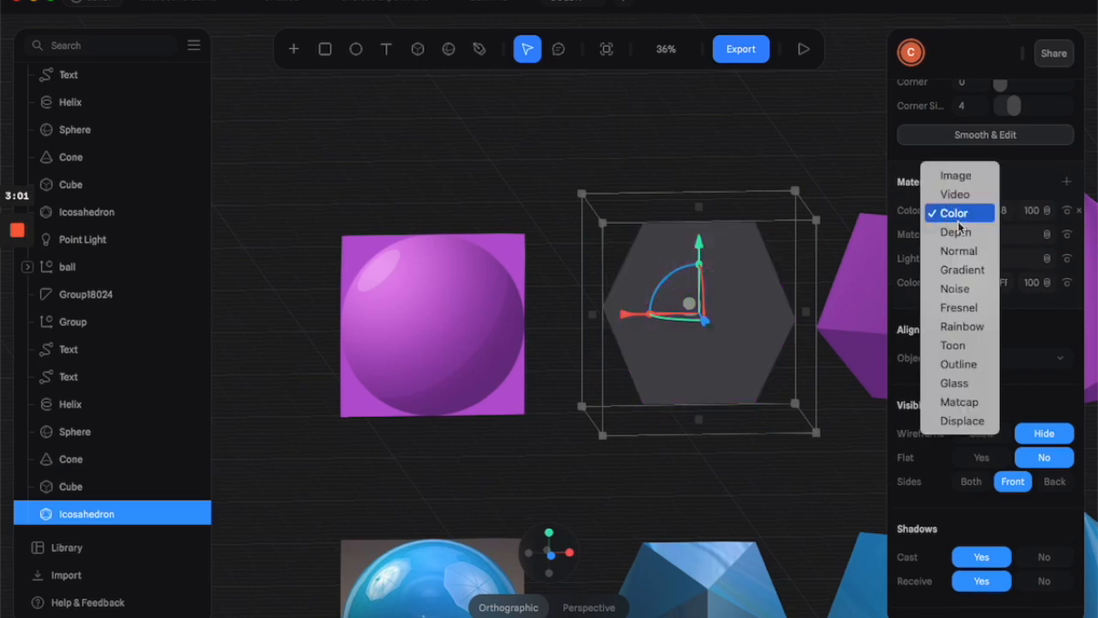
click(949, 366)
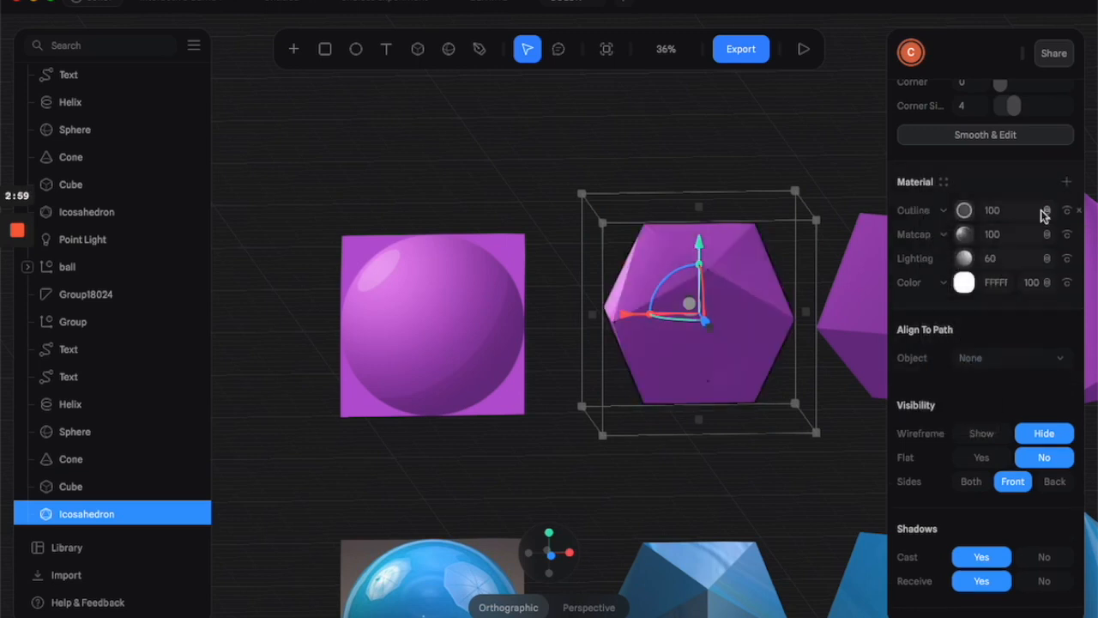
Set the purple icosahedron's outline width to 3 and its threshold to 0.13
click(966, 211)
drag(1001, 299, 928, 326)
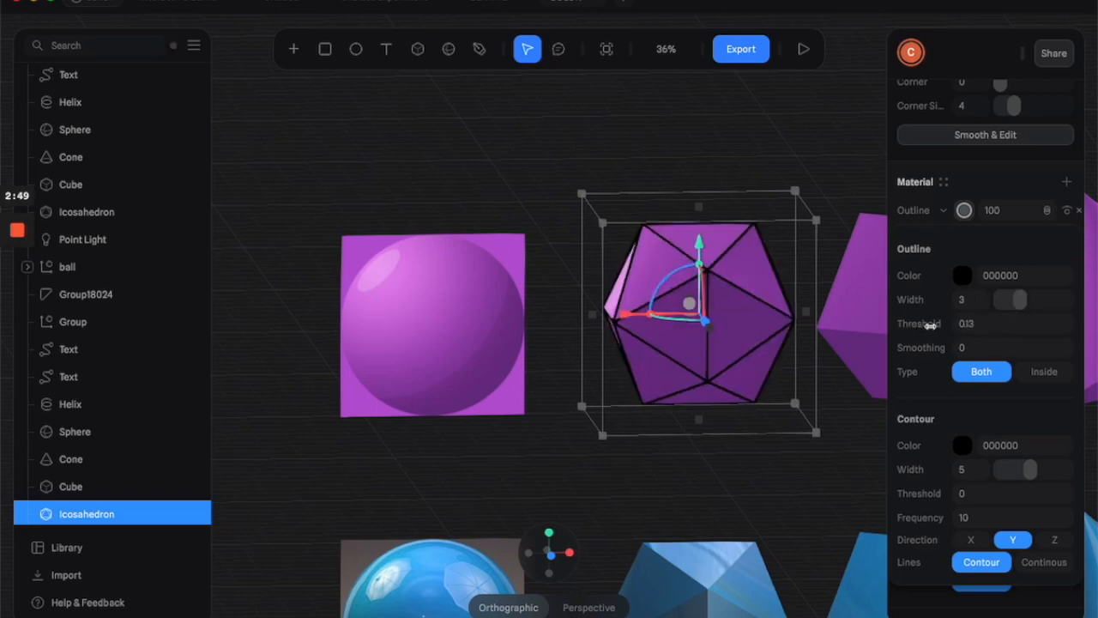
click(831, 420)
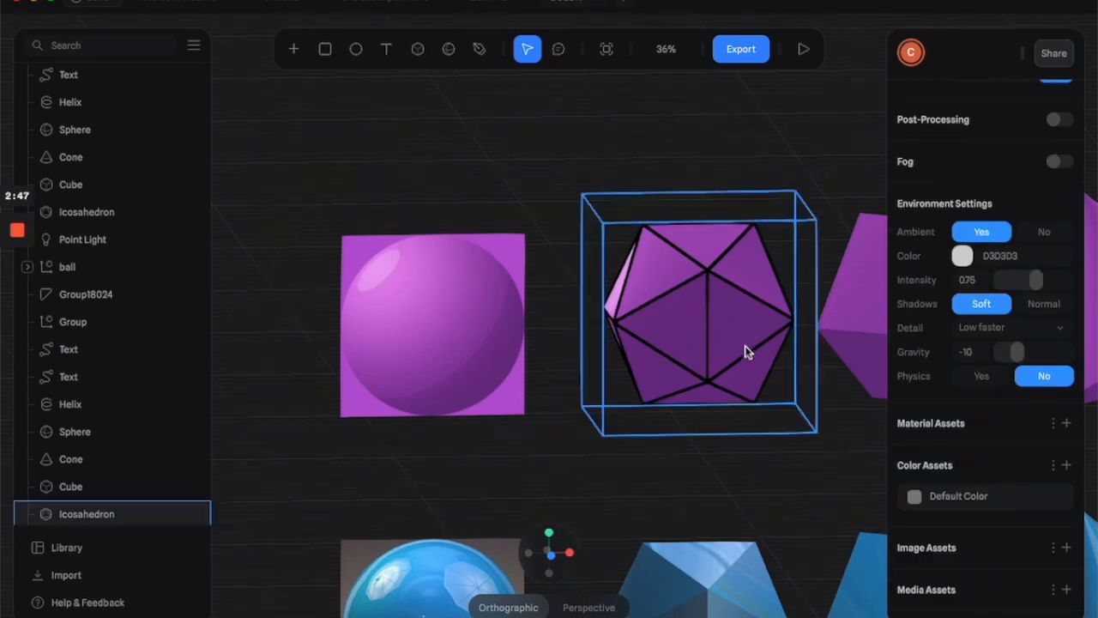
Rotate the outlined purple icosahedron to a tilted orientation in two turns, keeping it in place
click(738, 344)
drag(688, 316, 805, 345)
click(815, 430)
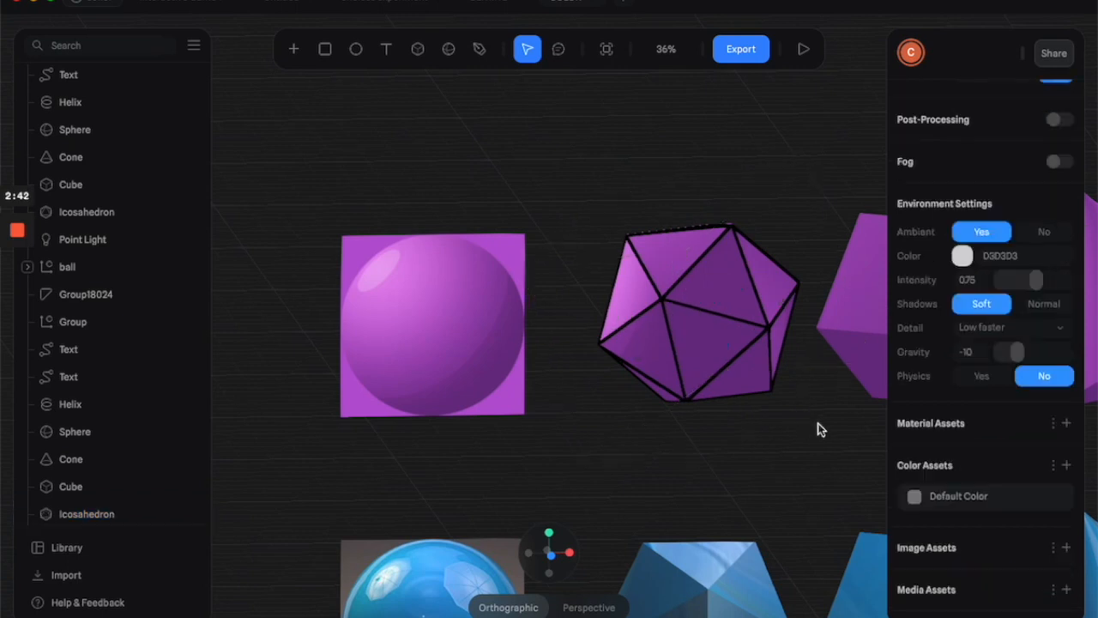
click(731, 314)
drag(726, 316, 752, 407)
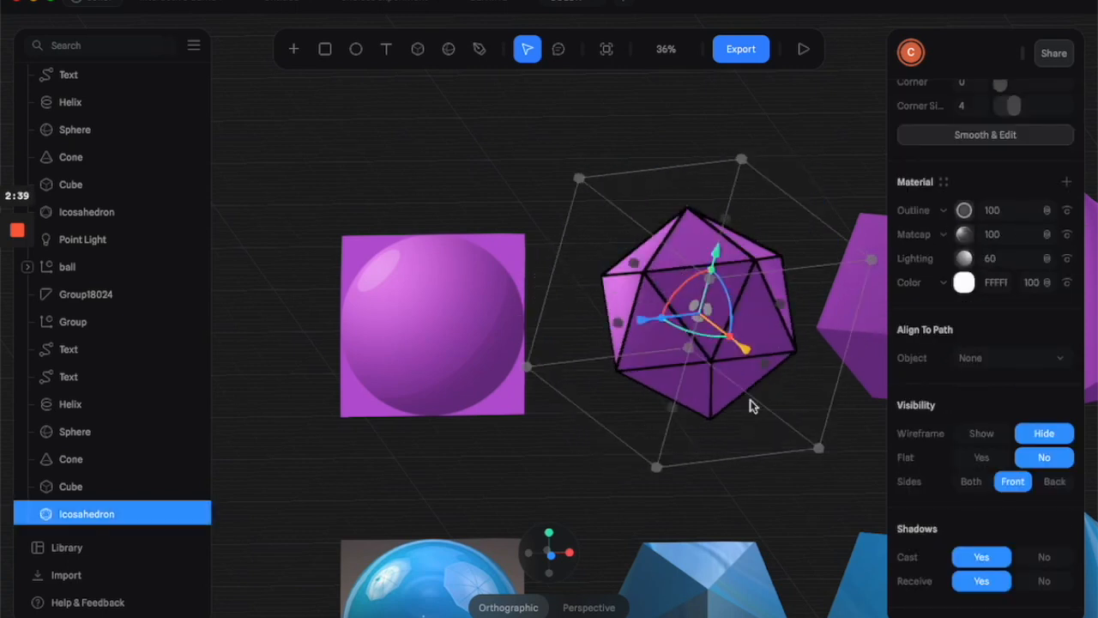
click(775, 483)
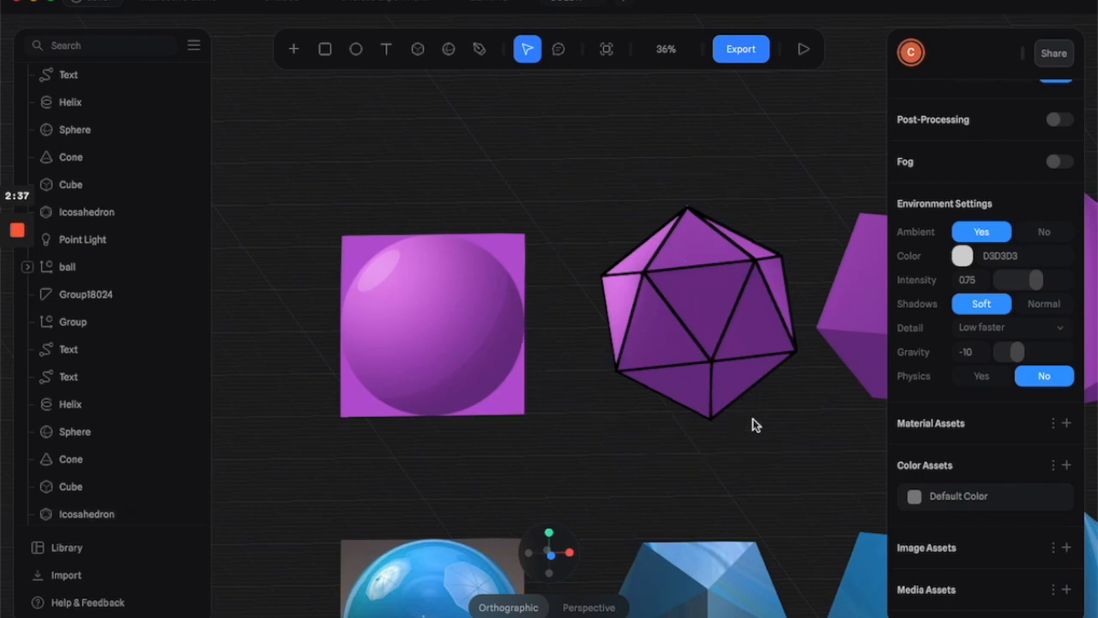
Examine how the purple, blue and green matcaps look across the shapes, from the icosahedrons to the soccer balls
scroll(753, 424, down, 3)
middle_drag(752, 432, 542, 290)
scroll(678, 425, right, 3)
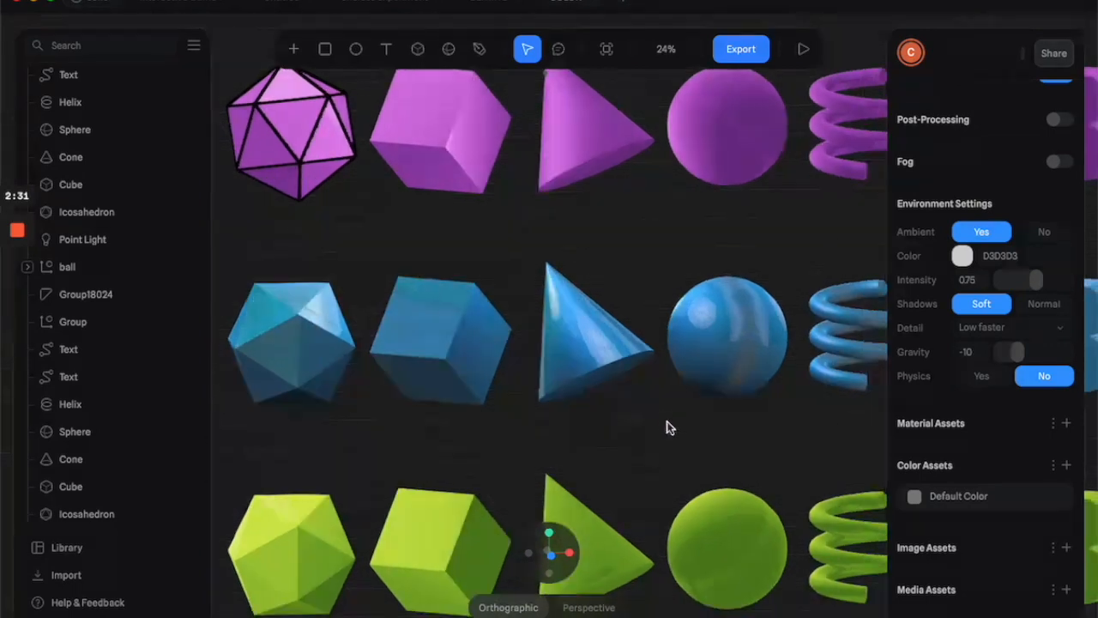
middle_drag(743, 409, 531, 422)
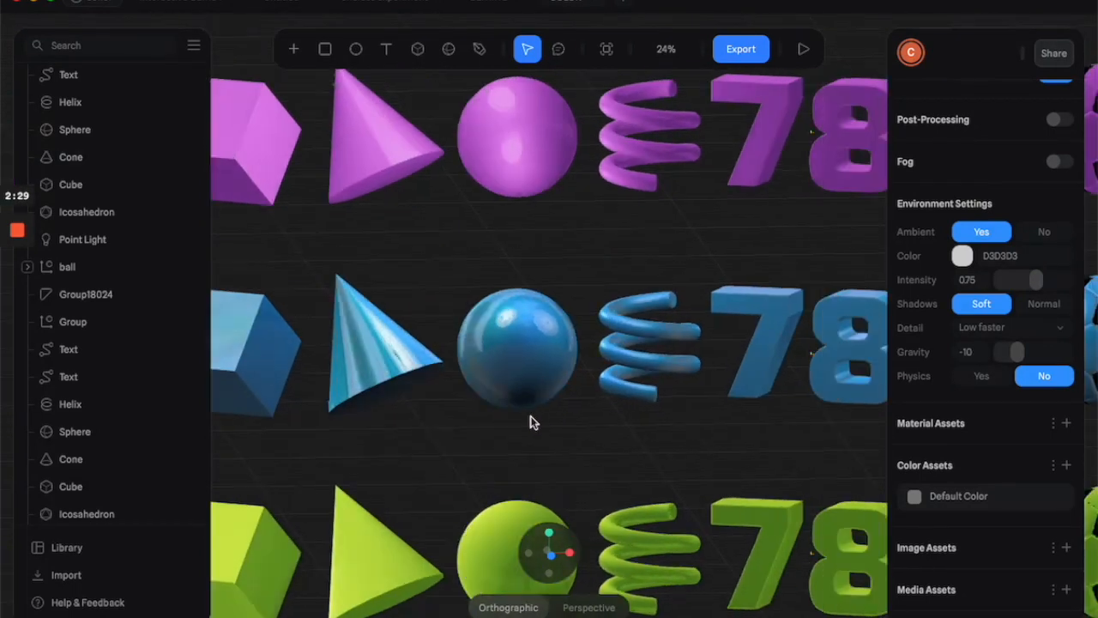
middle_drag(769, 402, 563, 399)
middle_drag(689, 388, 611, 417)
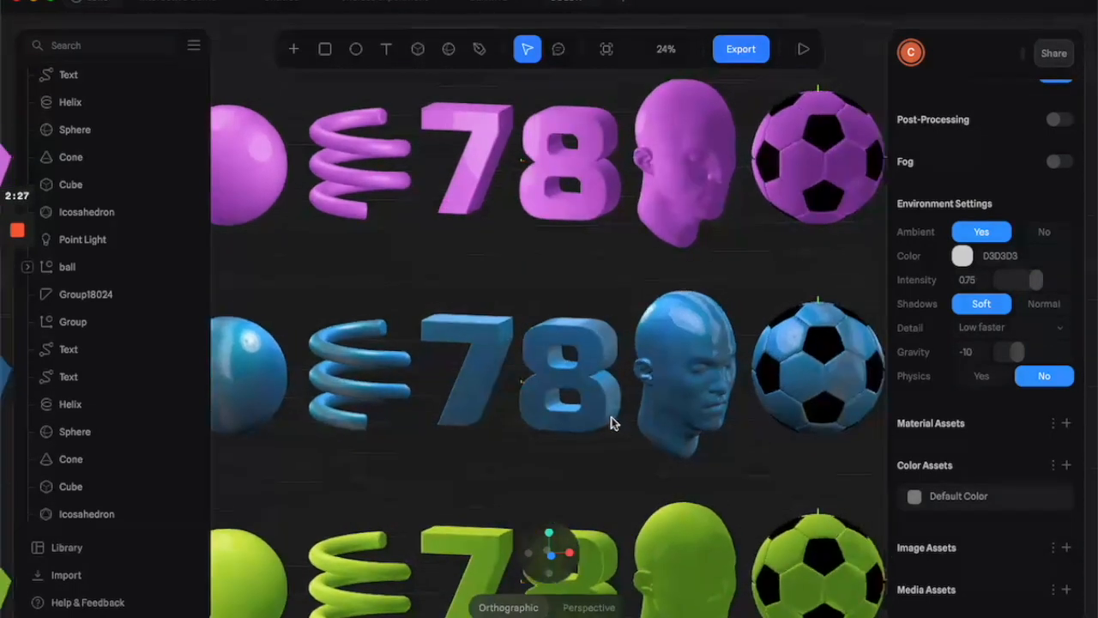
scroll(611, 417, up, 1)
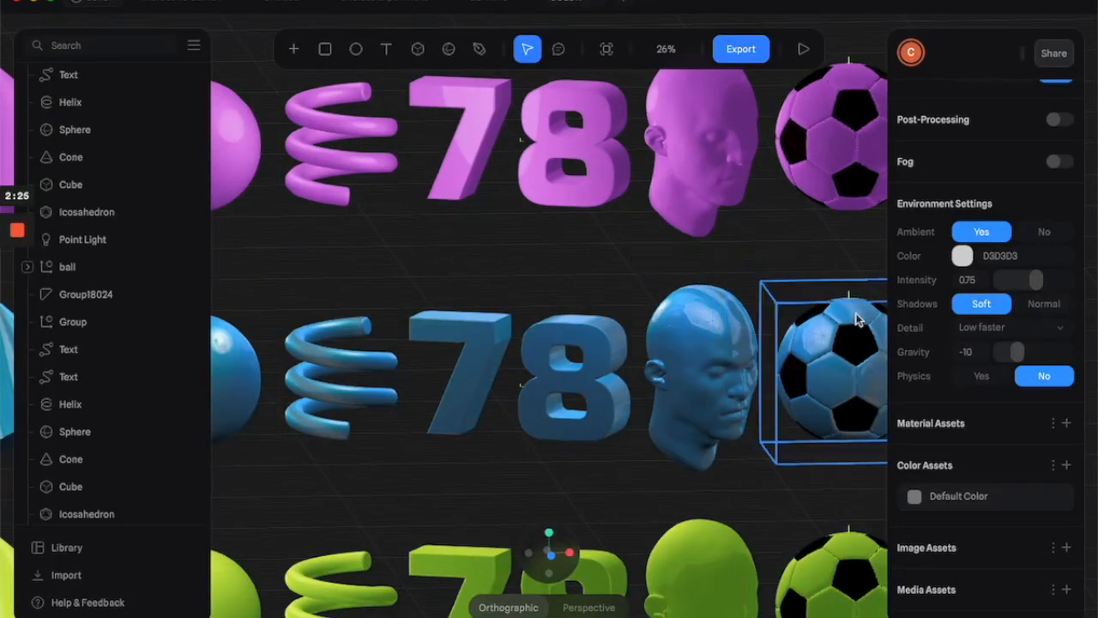
scroll(809, 240, down, 3)
scroll(839, 287, up, 6)
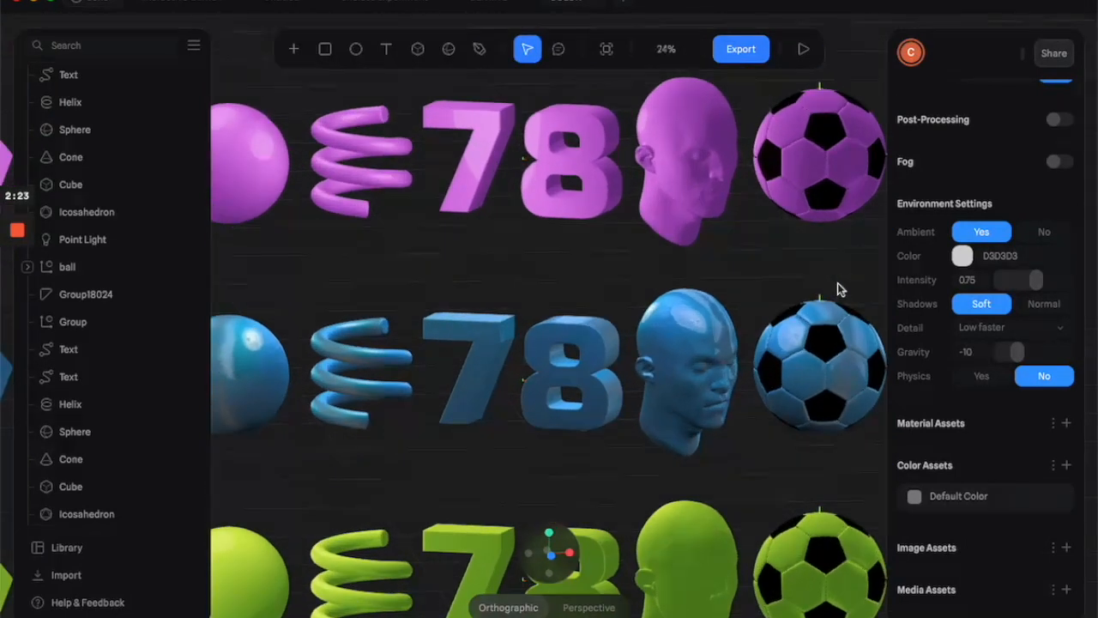
Inspect the reflections on the blue head and soccer ball, then review the matcap images beginning each row
middle_drag(843, 225, 596, 238)
scroll(684, 251, up, 5)
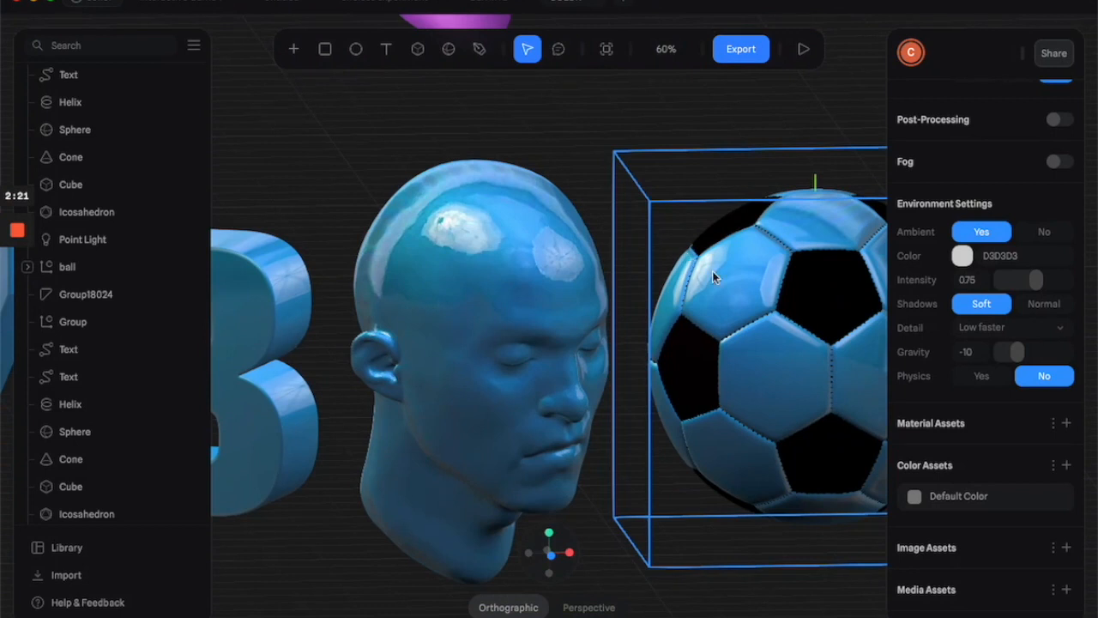
scroll(617, 256, down, 1)
scroll(738, 269, down, 3)
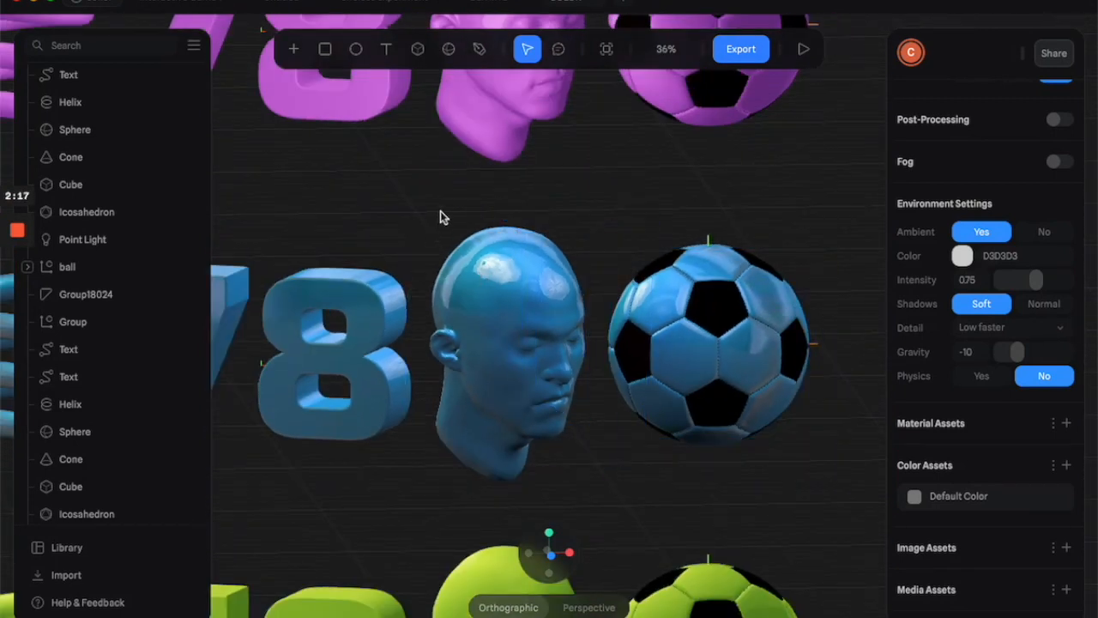
scroll(447, 210, up, 2)
scroll(451, 203, down, 5)
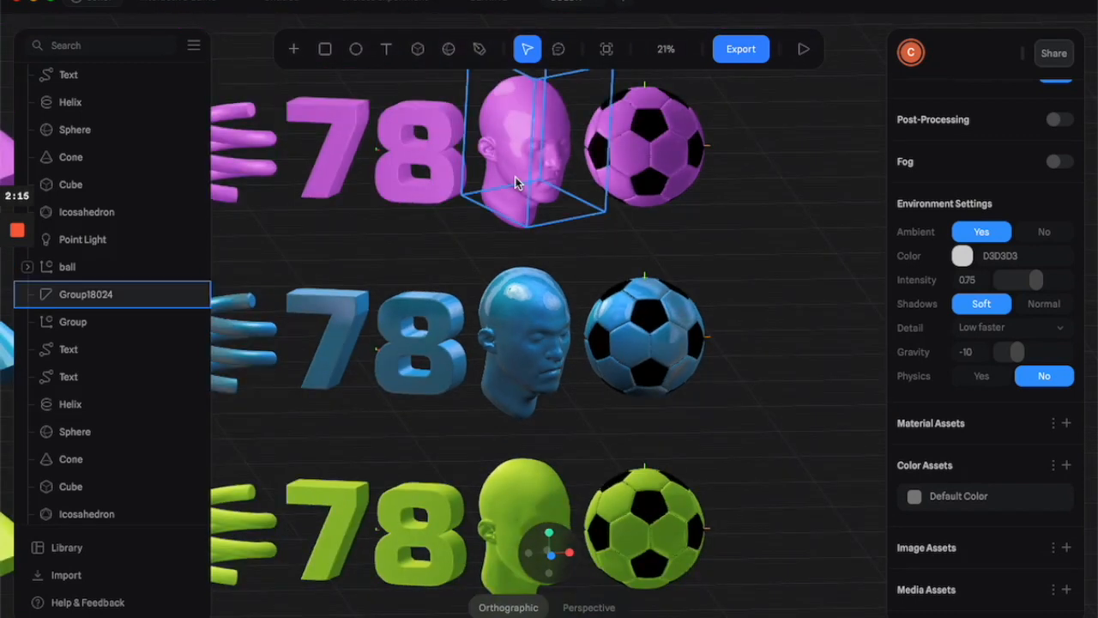
mouse_move(701, 201)
middle_down()
mouse_move(544, 211)
mouse_move(647, 235)
mouse_move(678, 205)
mouse_move(707, 209)
mouse_move(721, 246)
mouse_move(692, 211)
middle_up()
middle_drag(420, 249, 822, 247)
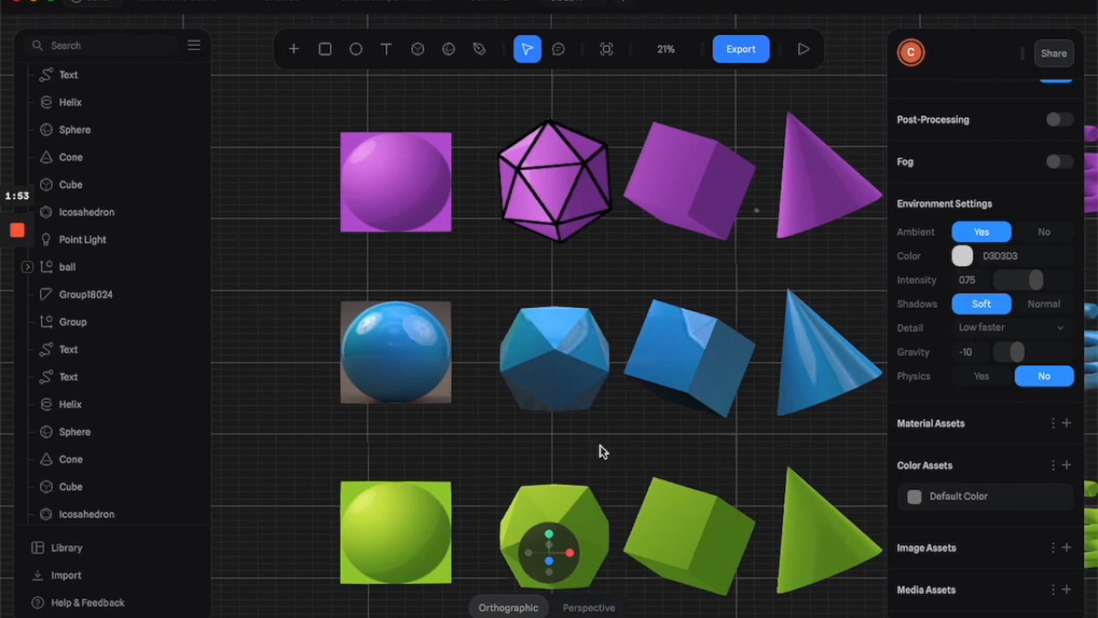
scroll(601, 452, down, 3)
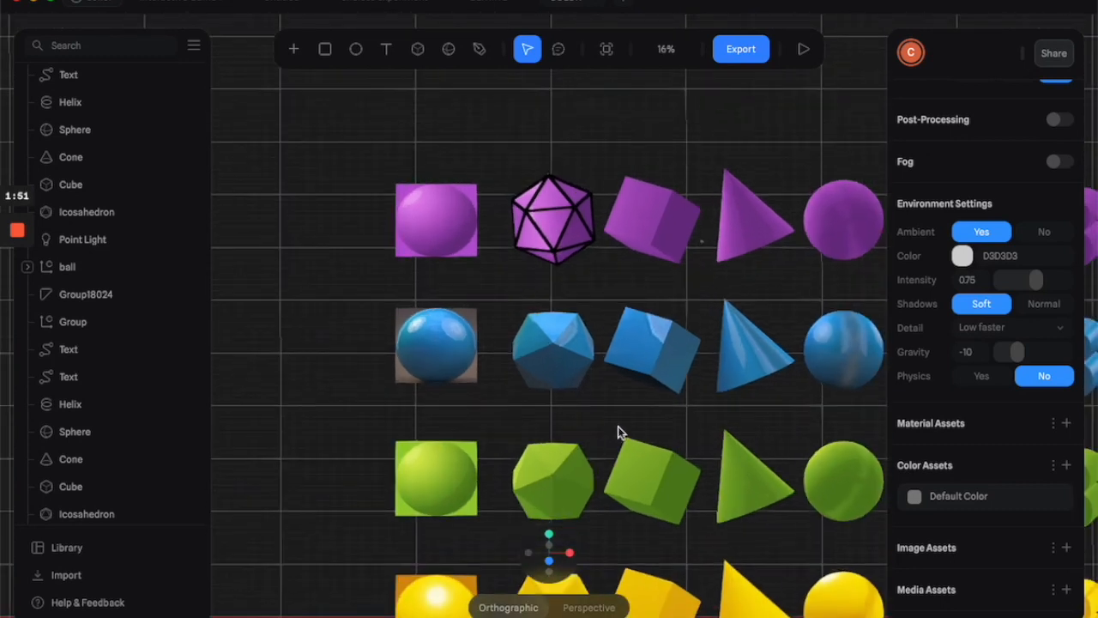
Reset the yellow cube's rotation to 0 on the X, Y and Z axes
scroll(618, 426, down, 5)
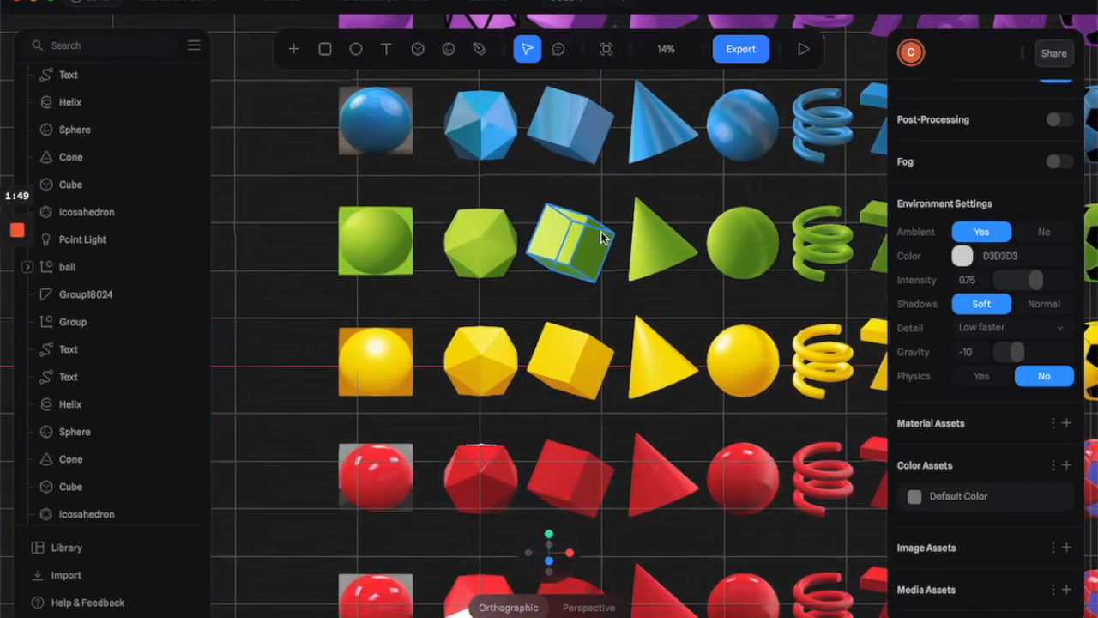
scroll(454, 225, up, 4)
click(296, 190)
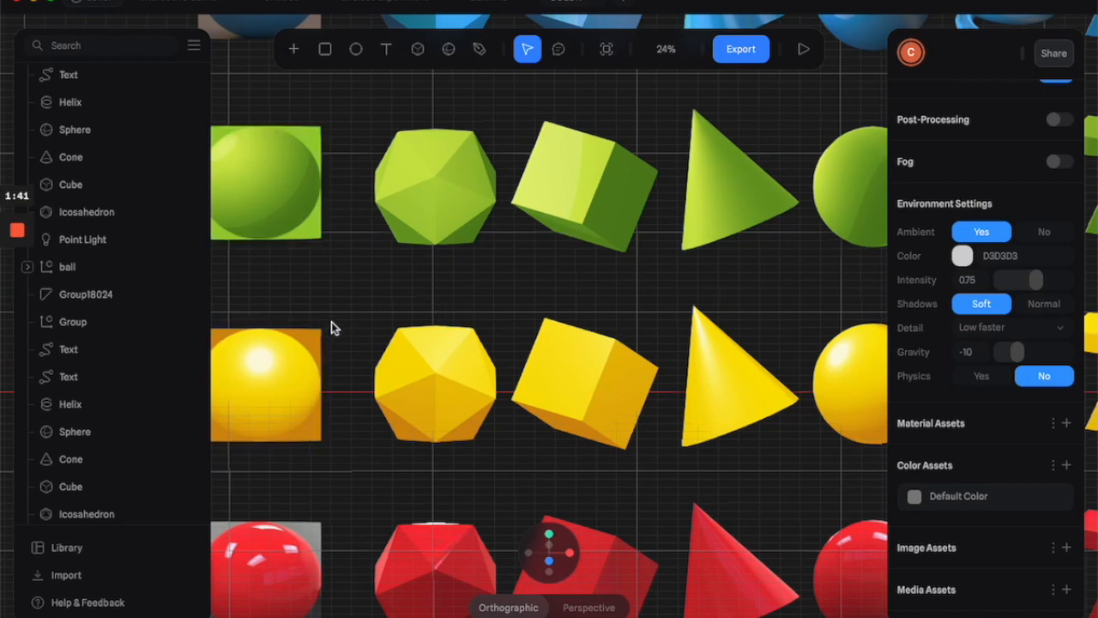
middle_drag(355, 292, 529, 256)
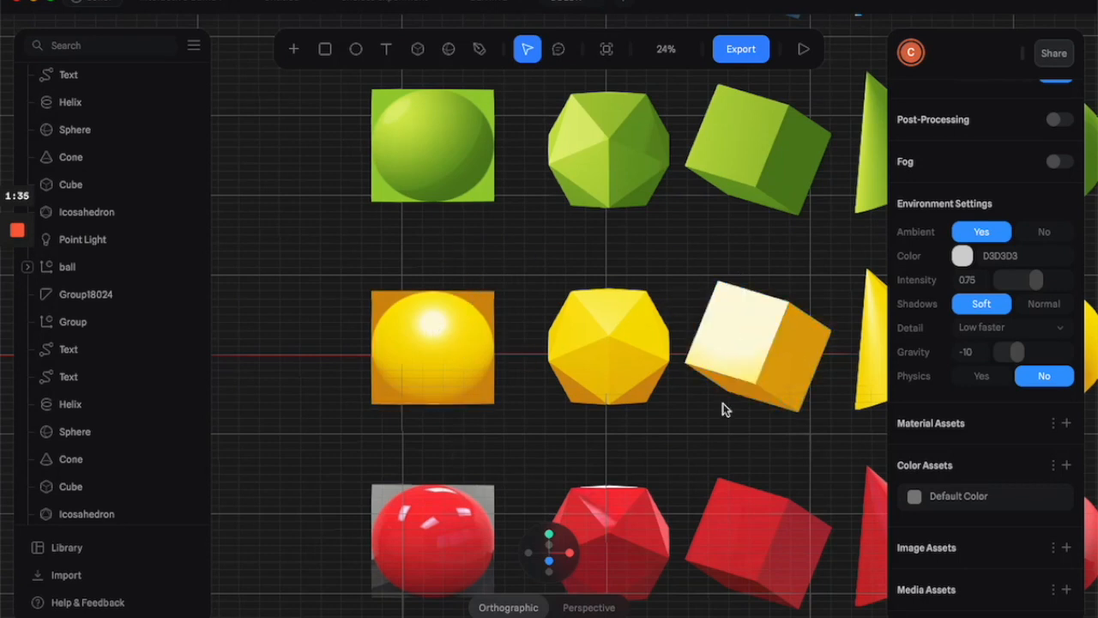
click(749, 357)
scroll(972, 343, up, 5)
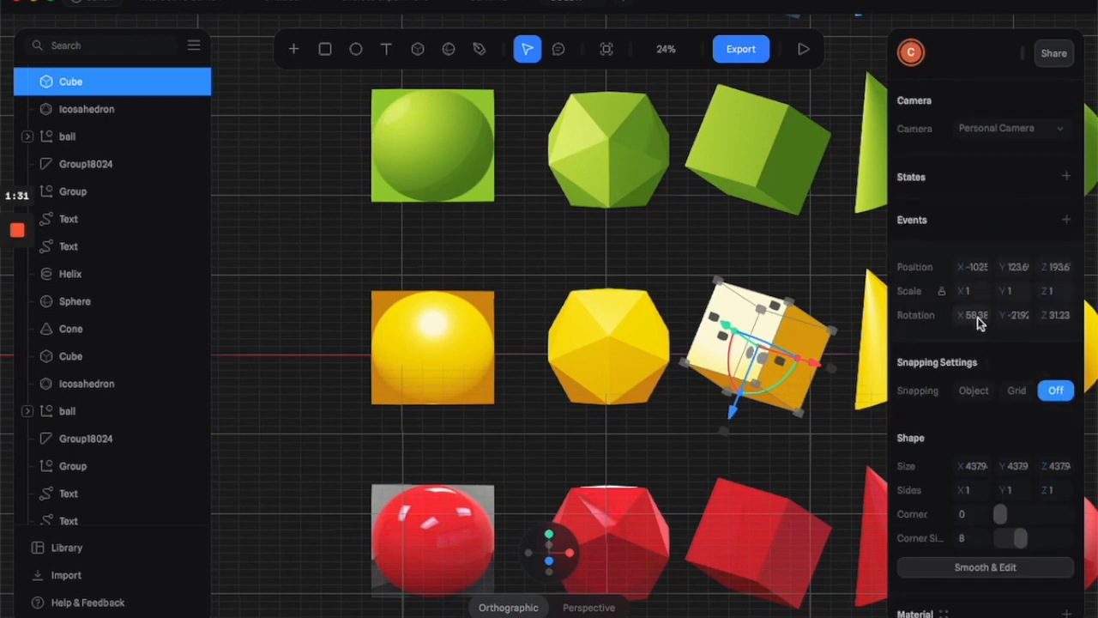
click(982, 318)
text(0)
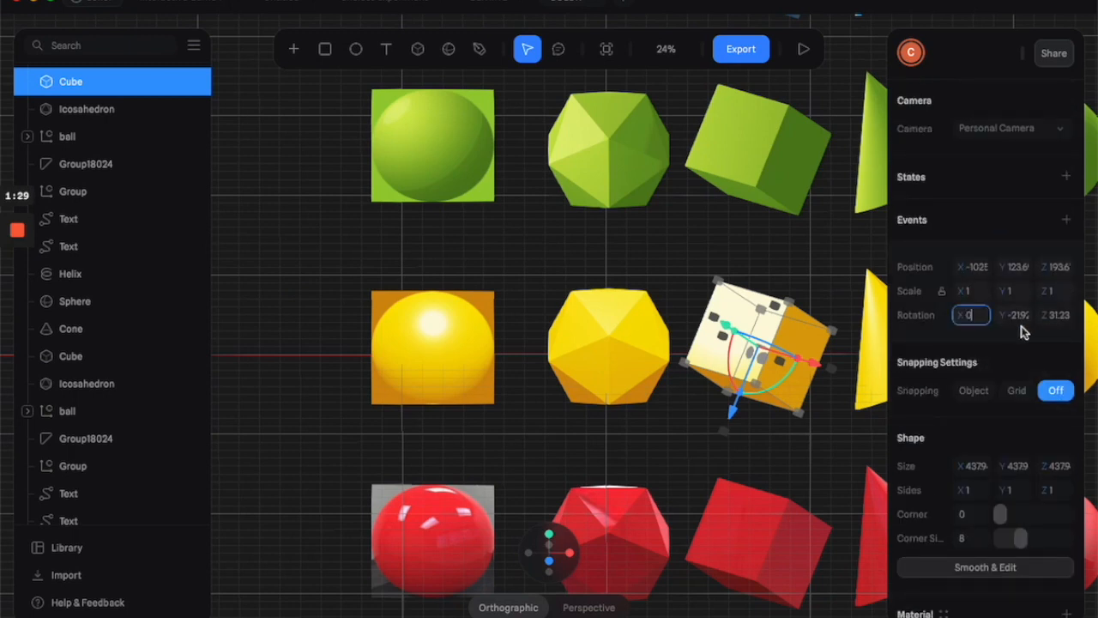
click(1018, 318)
text(0)
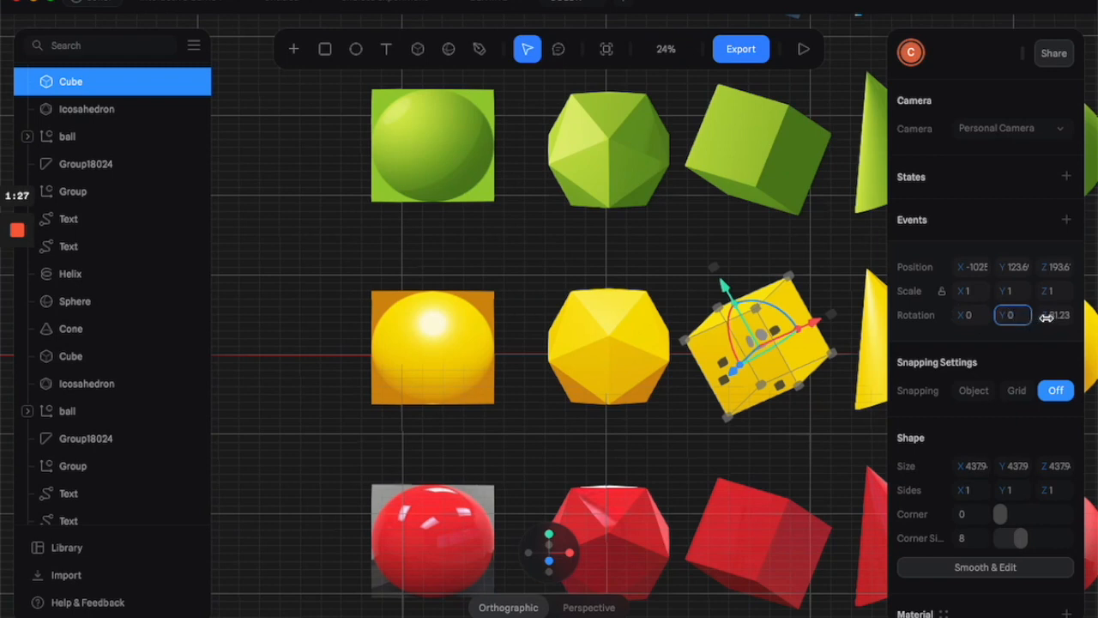
click(1058, 316)
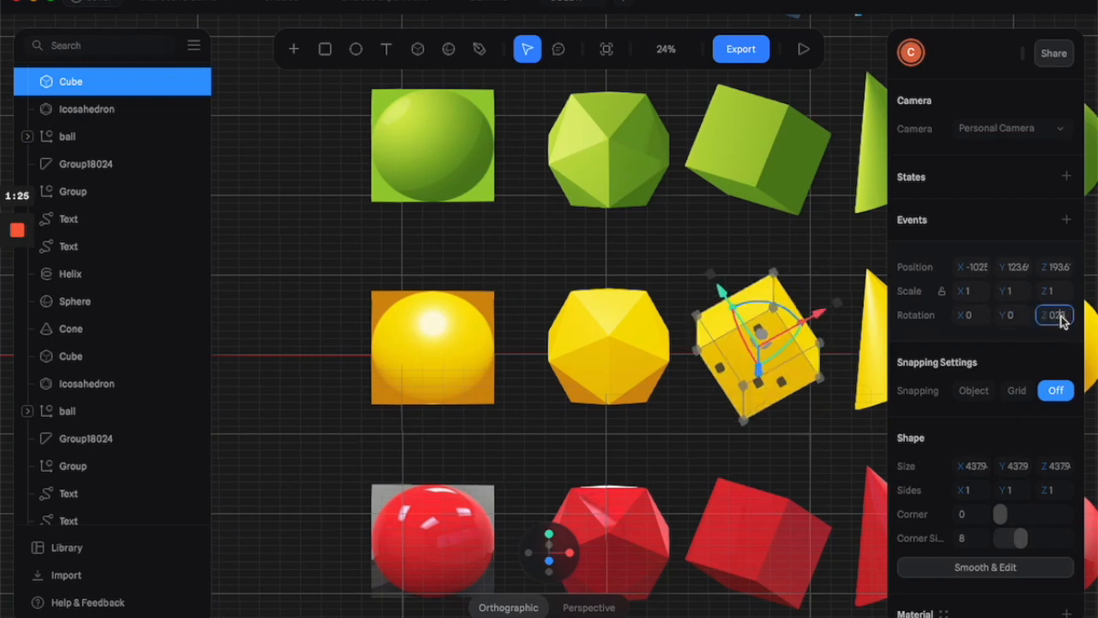
text(0)
key(Return)
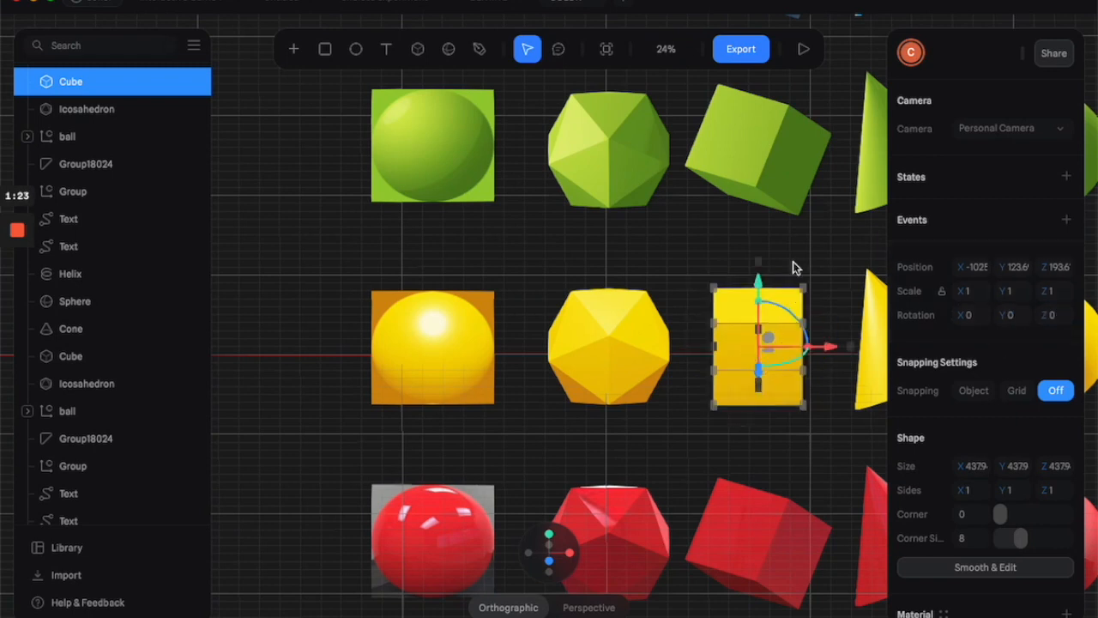
Examine how the matcap shading on the yellow and red shapes changes from different viewing angles
click(807, 264)
alt+drag(808, 260, 841, 269)
alt+drag(831, 260, 760, 287)
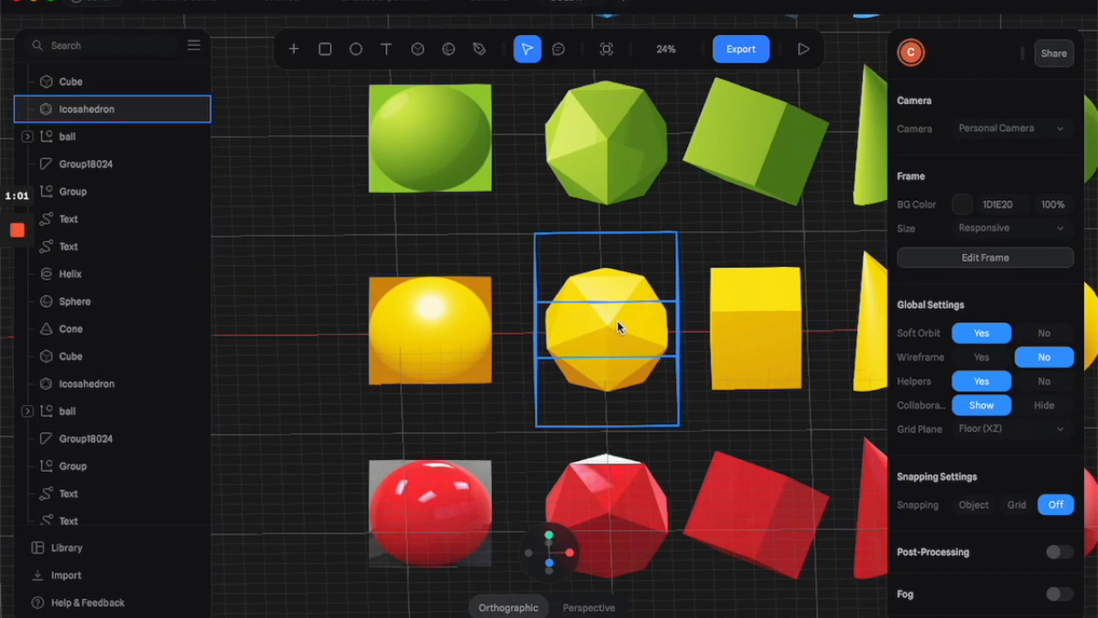
click(682, 337)
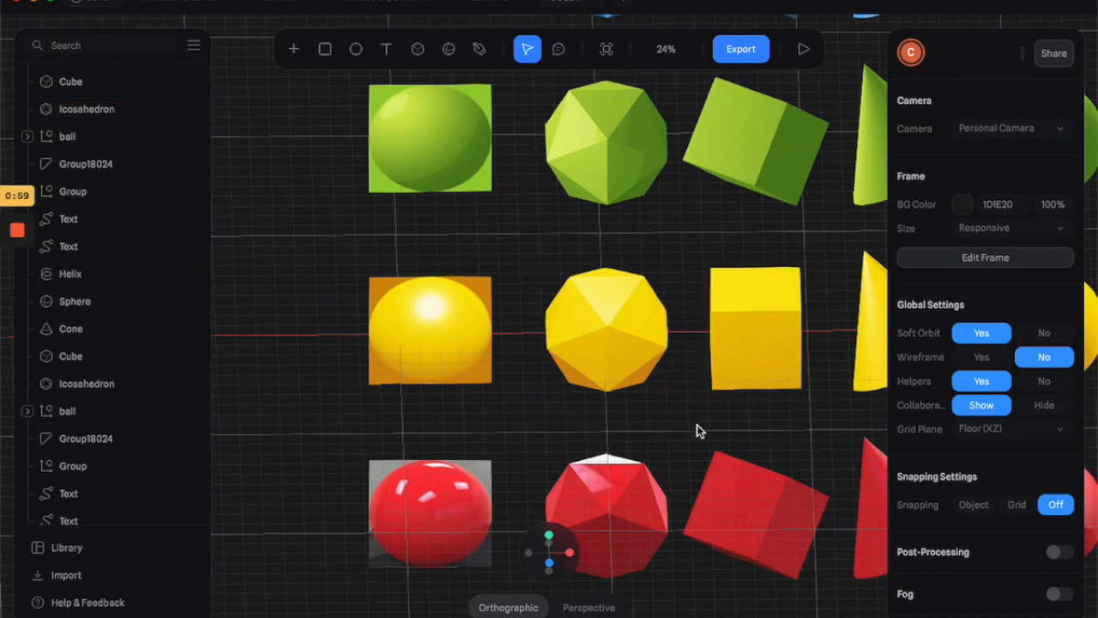
alt+drag(681, 412, 692, 307)
scroll(662, 345, down, 5)
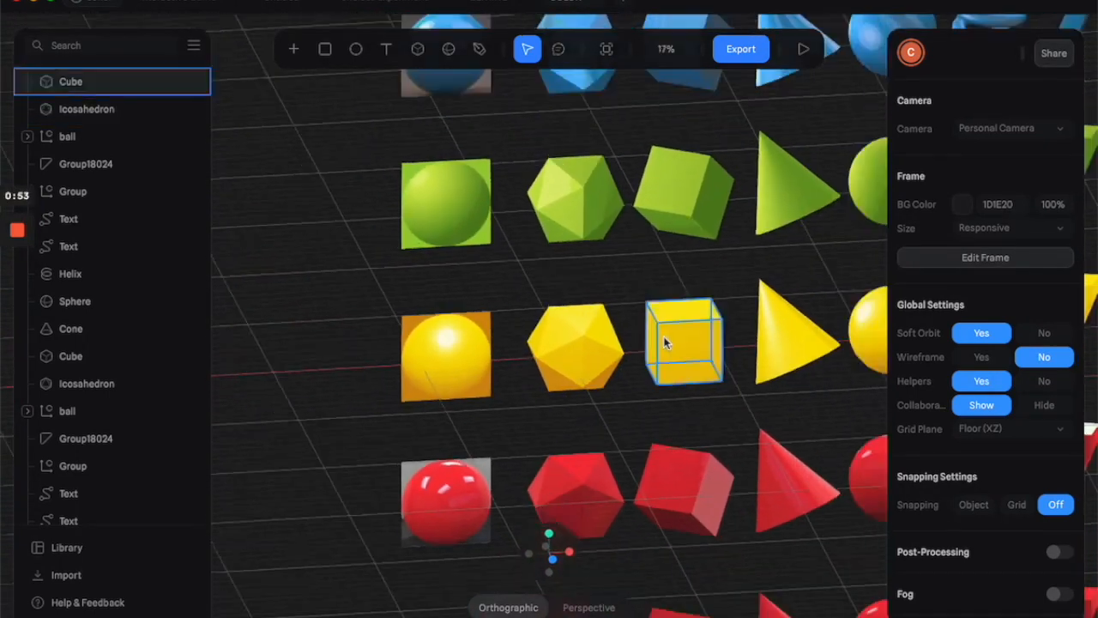
mouse_move(743, 498)
mouse_down()
mouse_move(711, 381)
mouse_move(745, 509)
mouse_up()
scroll(371, 429, down, 4)
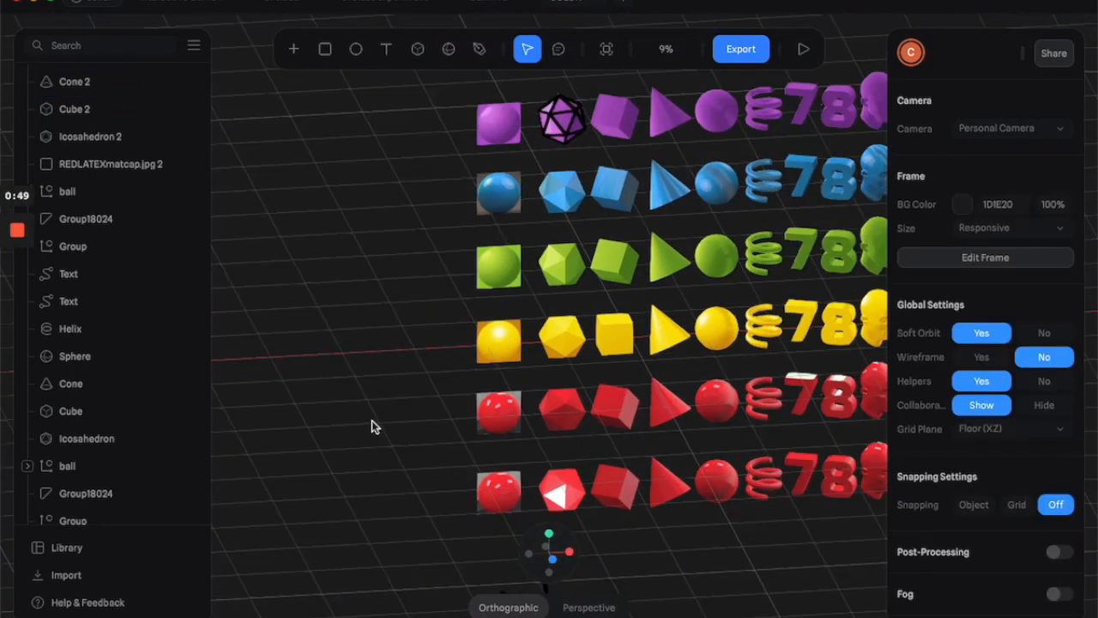
scroll(606, 558, up, 2)
scroll(697, 430, up, 5)
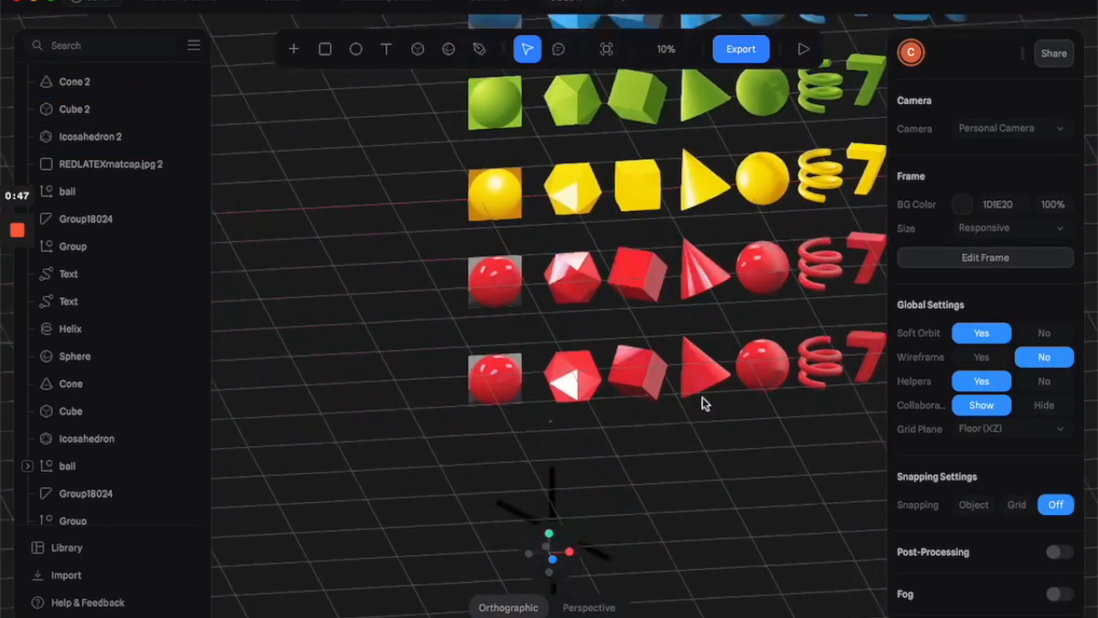
Compare the bottom-row red icosahedron with the red icosahedron above it and with its row's matcap image
drag(653, 186, 655, 259)
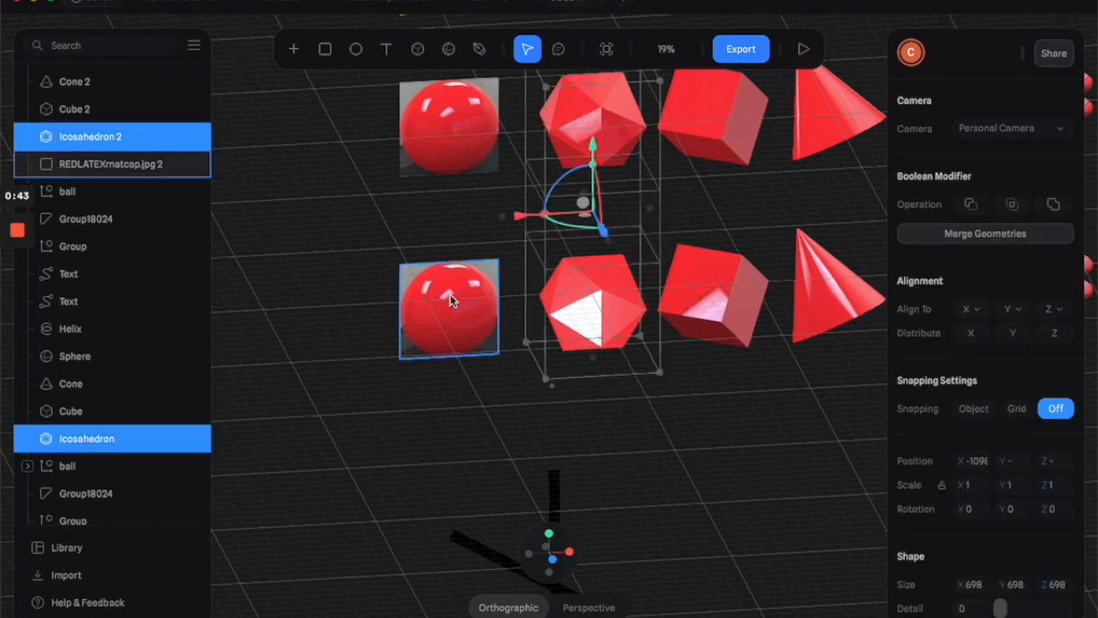
click(391, 278)
click(606, 332)
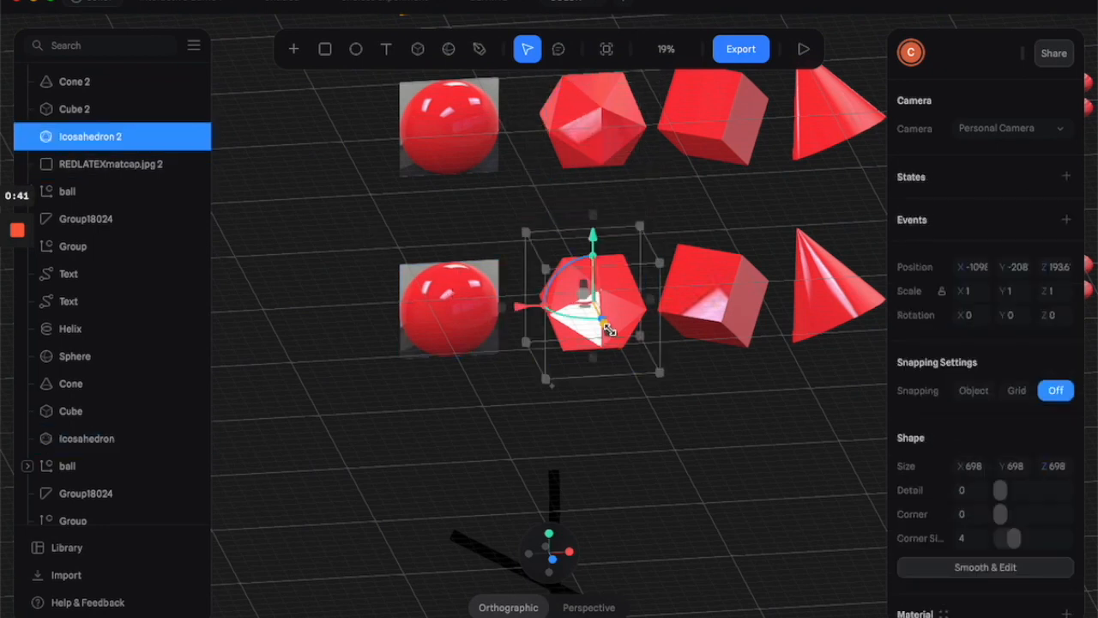
scroll(784, 368, down, 3)
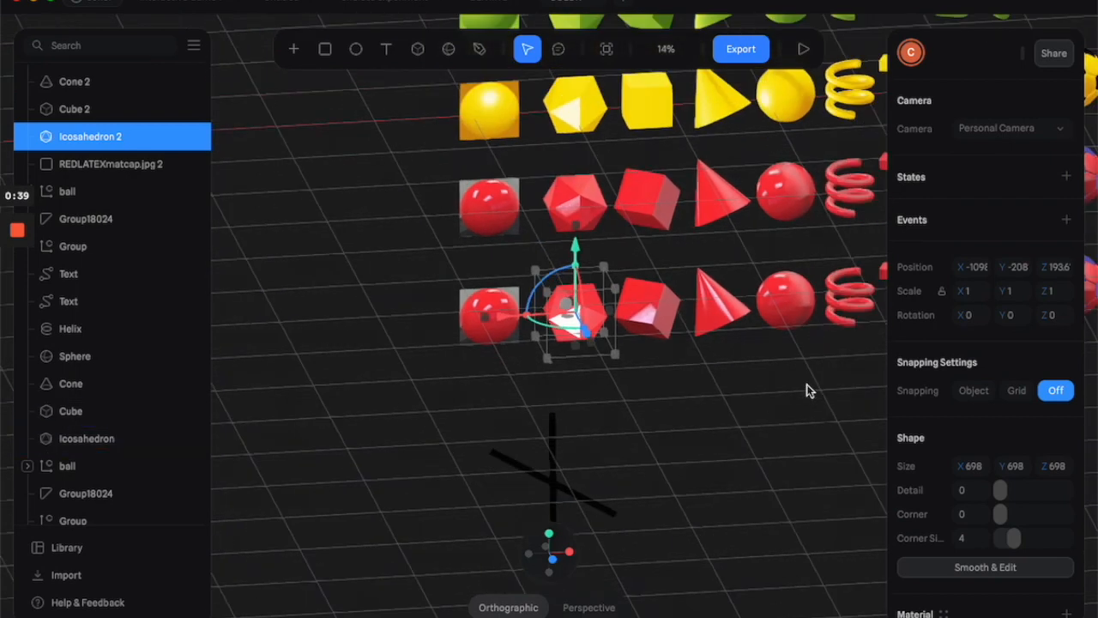
scroll(807, 390, down, 3)
scroll(968, 451, down, 5)
click(772, 397)
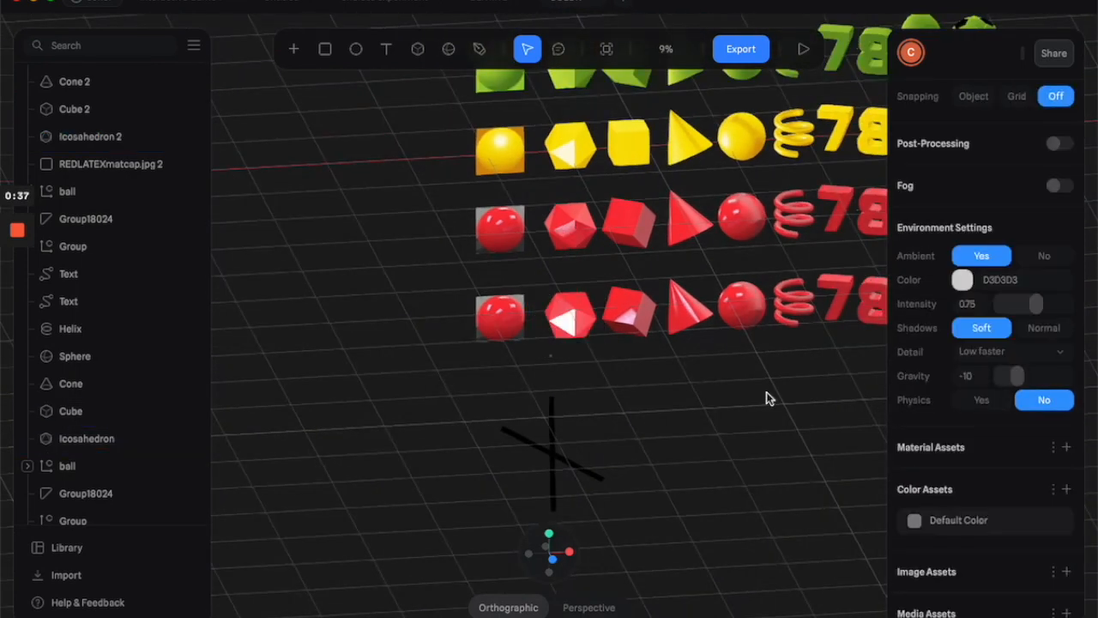
Inspect the material lighting settings of the bottom-row red icosahedron
scroll(649, 385, up, 5)
click(615, 341)
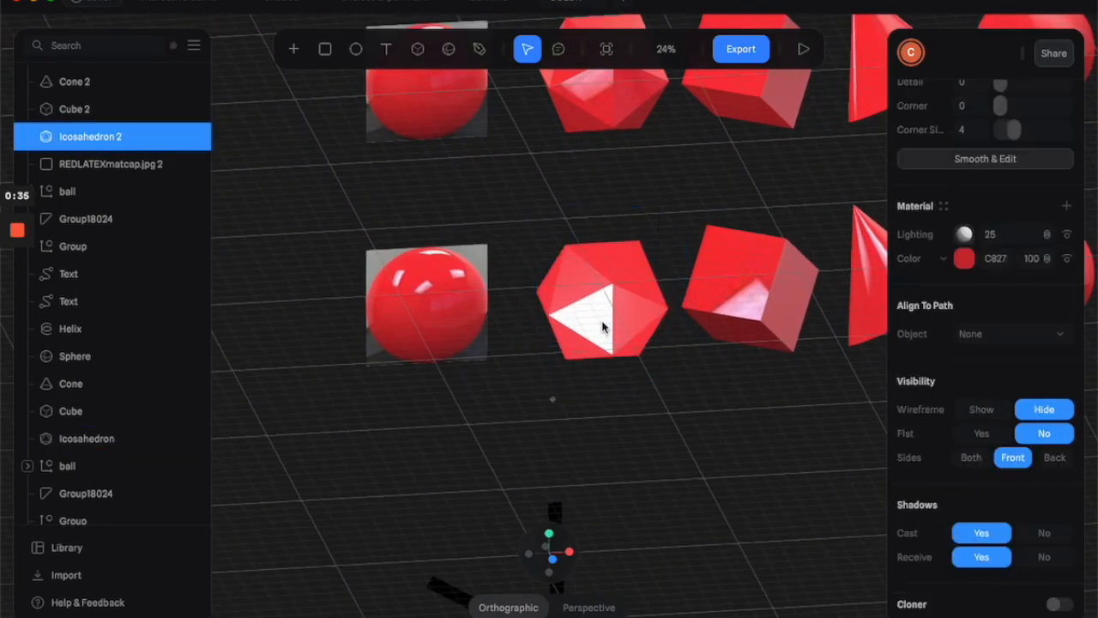
click(965, 236)
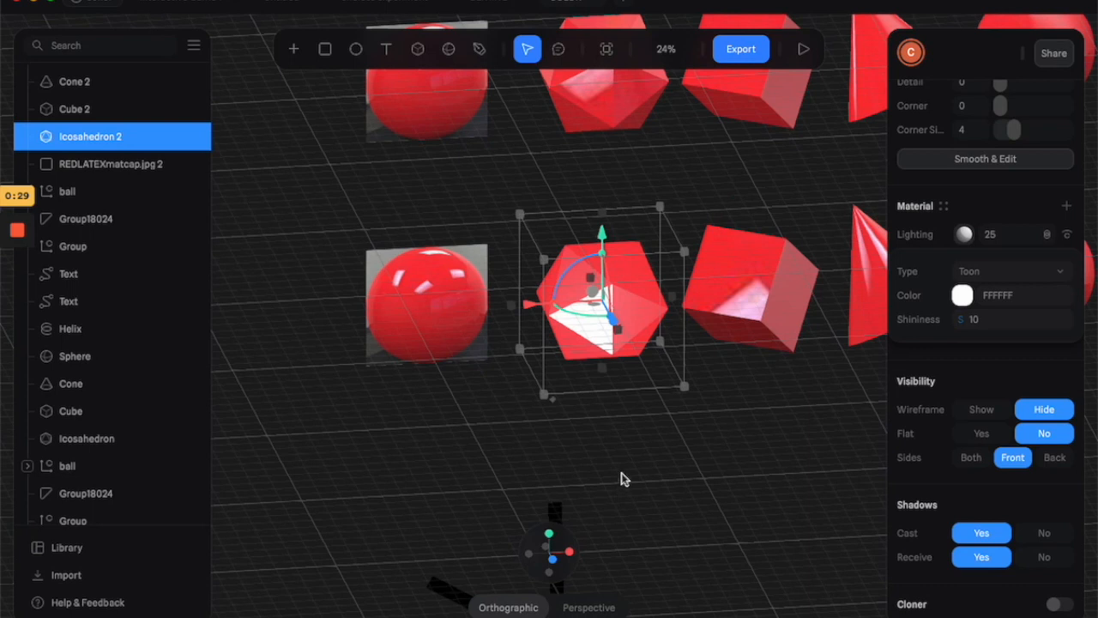
Hide the point light located just below the bottom-row red icosahedron
click(570, 412)
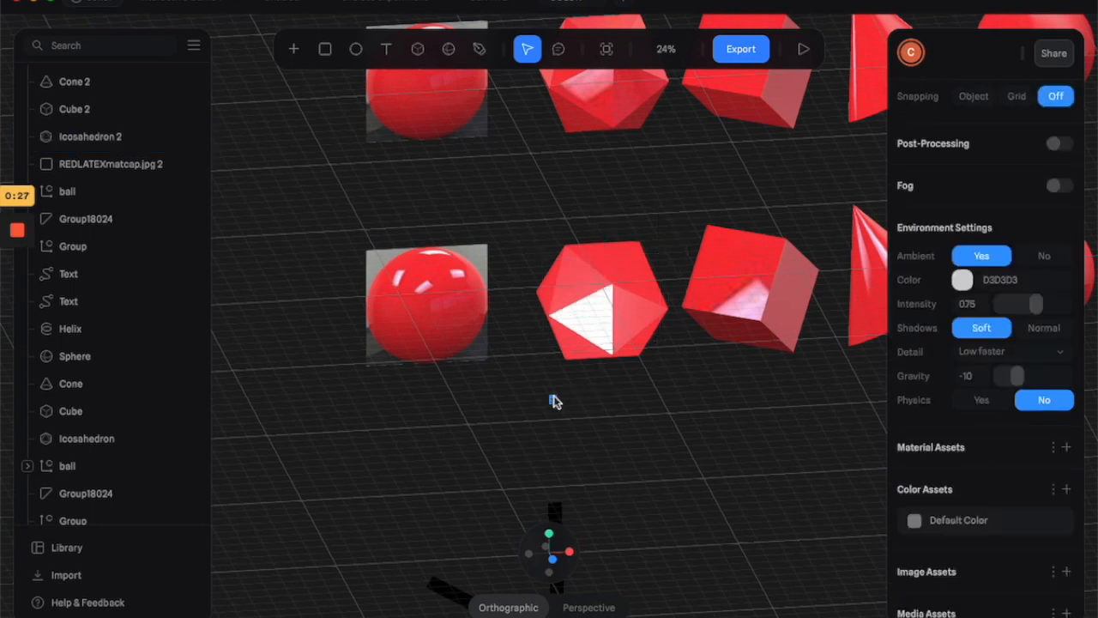
click(554, 401)
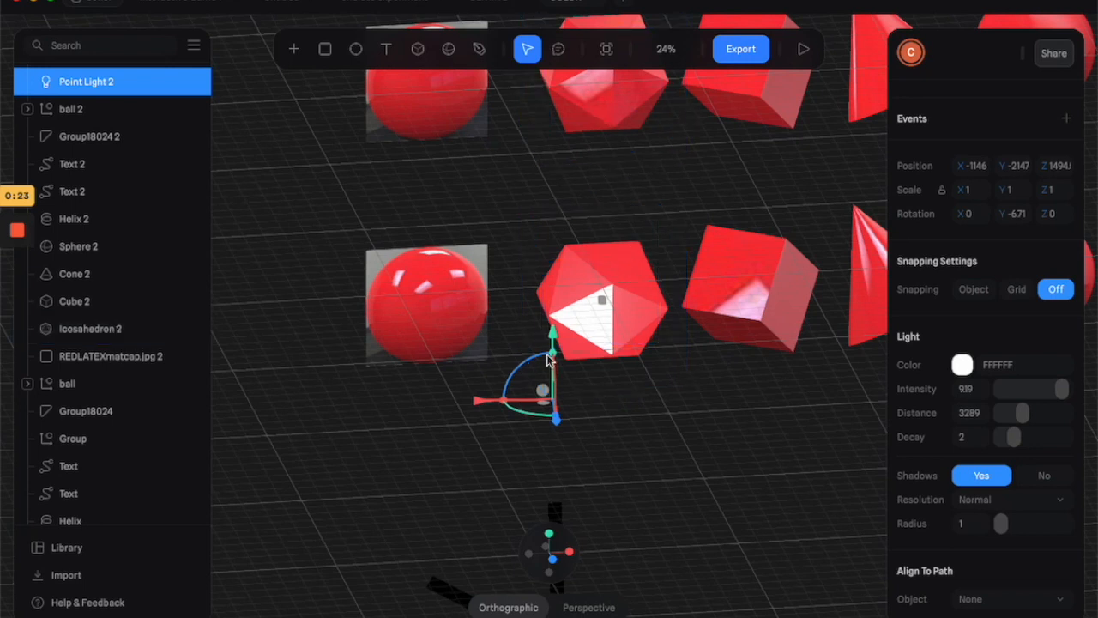
click(195, 83)
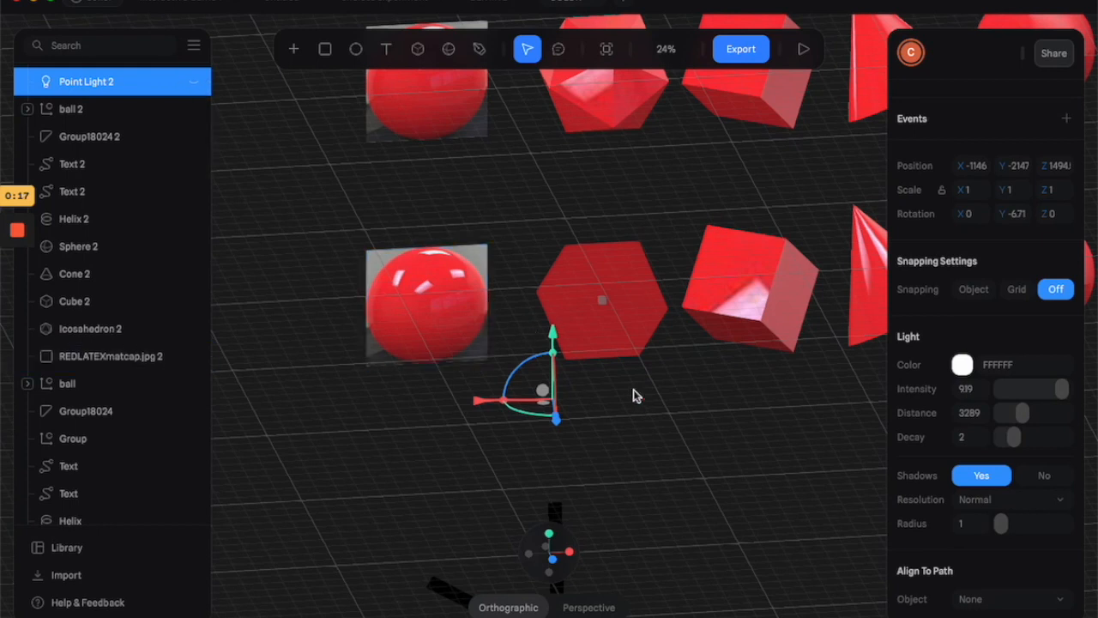
Compare the bottom-row red icosahedron, without its point light, with the matcap-textured shapes around it from shifted viewpoints
middle_drag(698, 466, 686, 583)
click(611, 429)
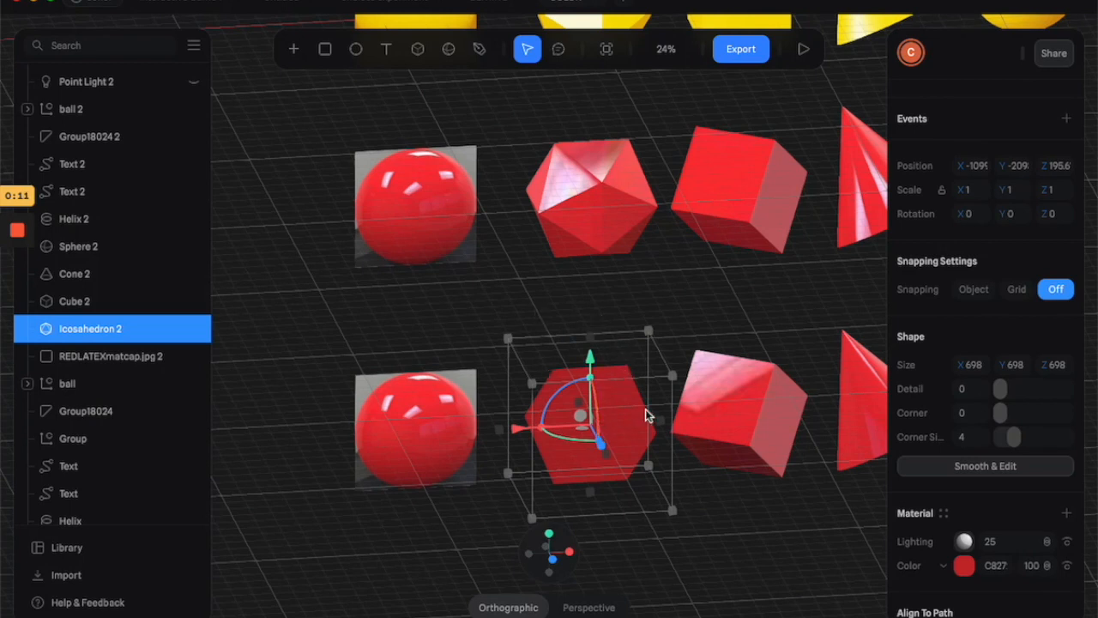
scroll(668, 559, down, 2)
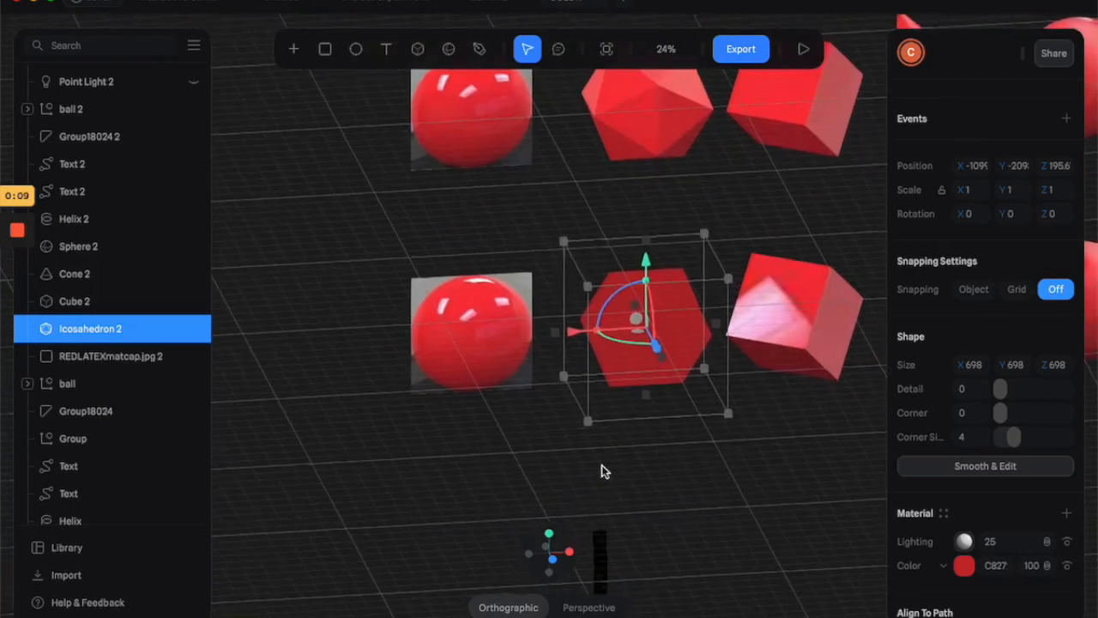
click(652, 472)
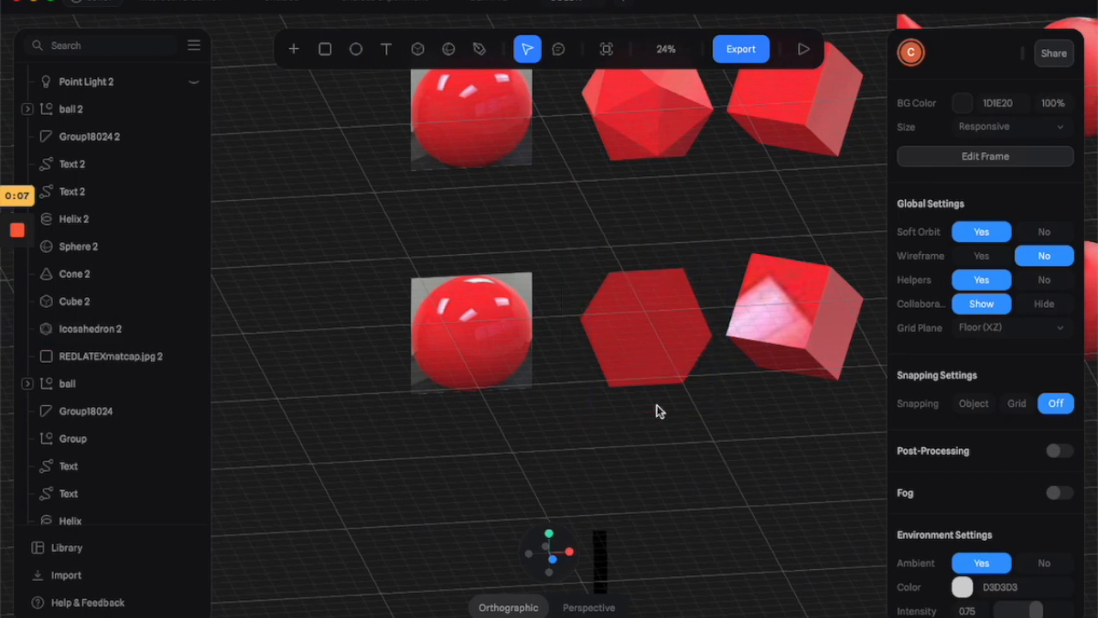